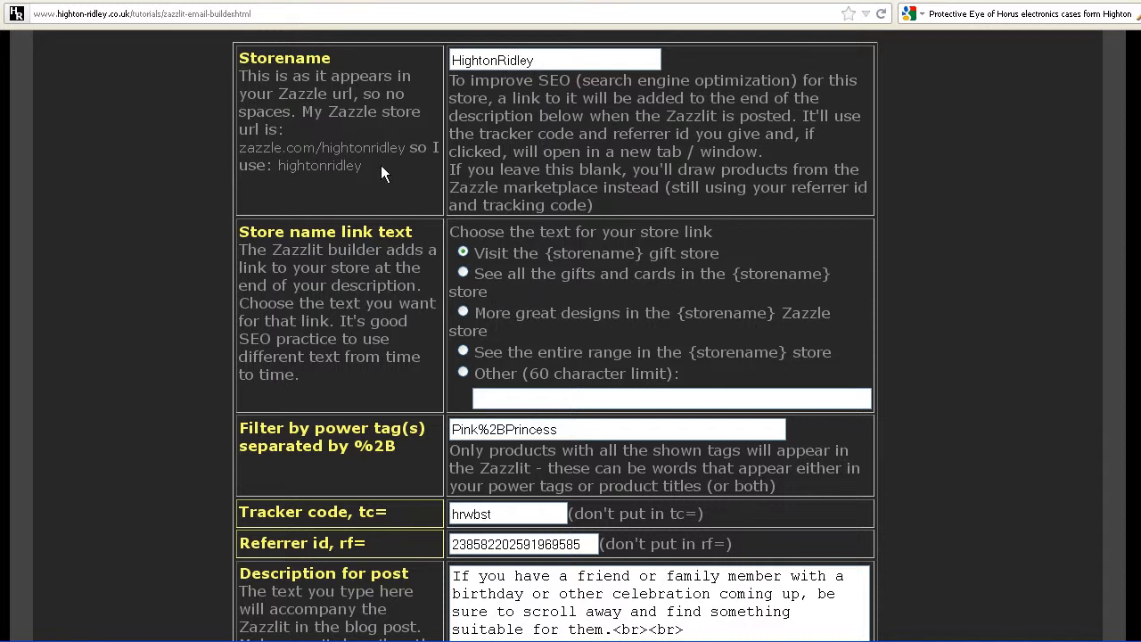
Choose "More great designs in the {storename} Zazzle store" as the text for the store link
{"action": "left_click_drag", "start_coordinate": [363, 170], "coordinate": [237, 149]}
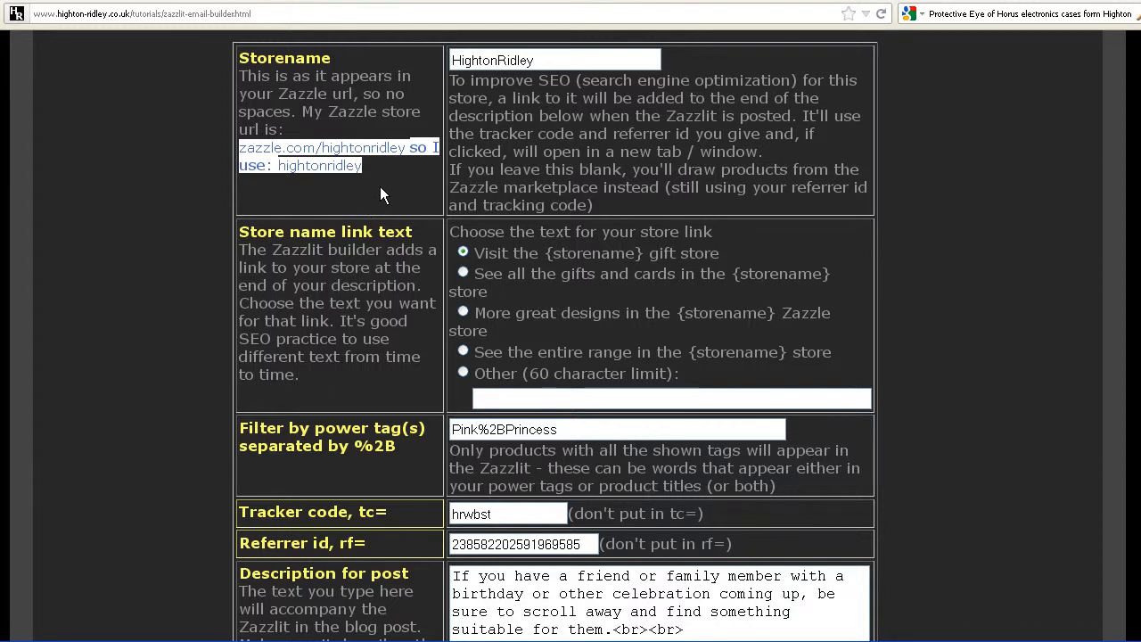
{"action": "left_click", "coordinate": [565, 173]}
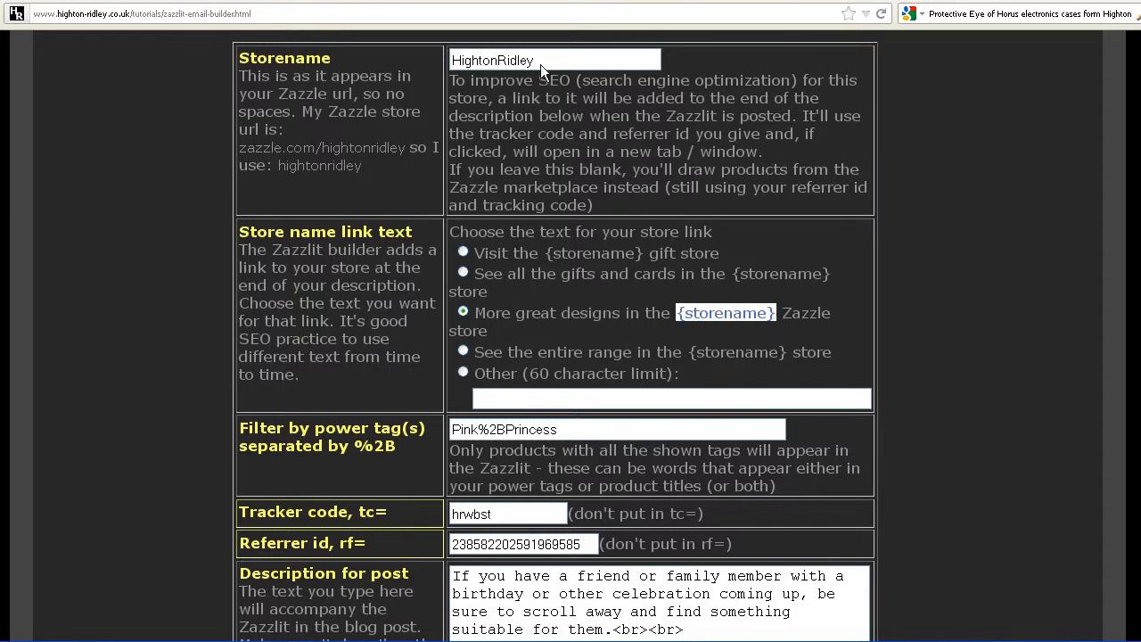
{"action": "left_click_drag", "start_coordinate": [539, 58], "coordinate": [470, 63]}
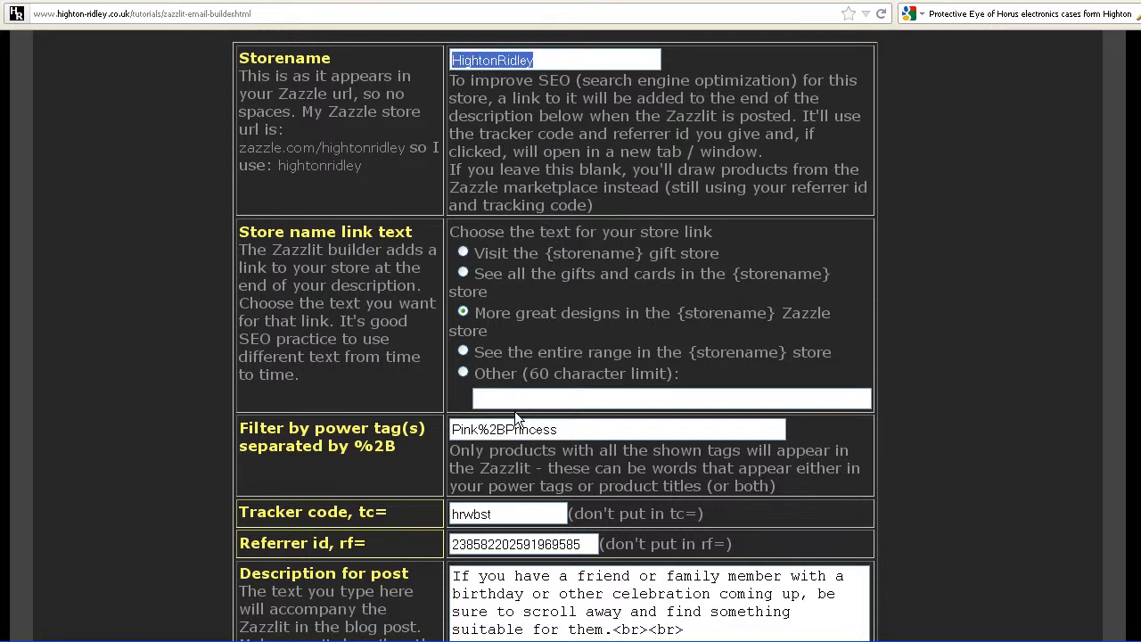
Set the power tag filter to horus%2Belectronics and the tracker code to razblg
{"action": "scroll", "coordinate": [514, 411], "scroll_direction": "down", "scroll_amount": 3}
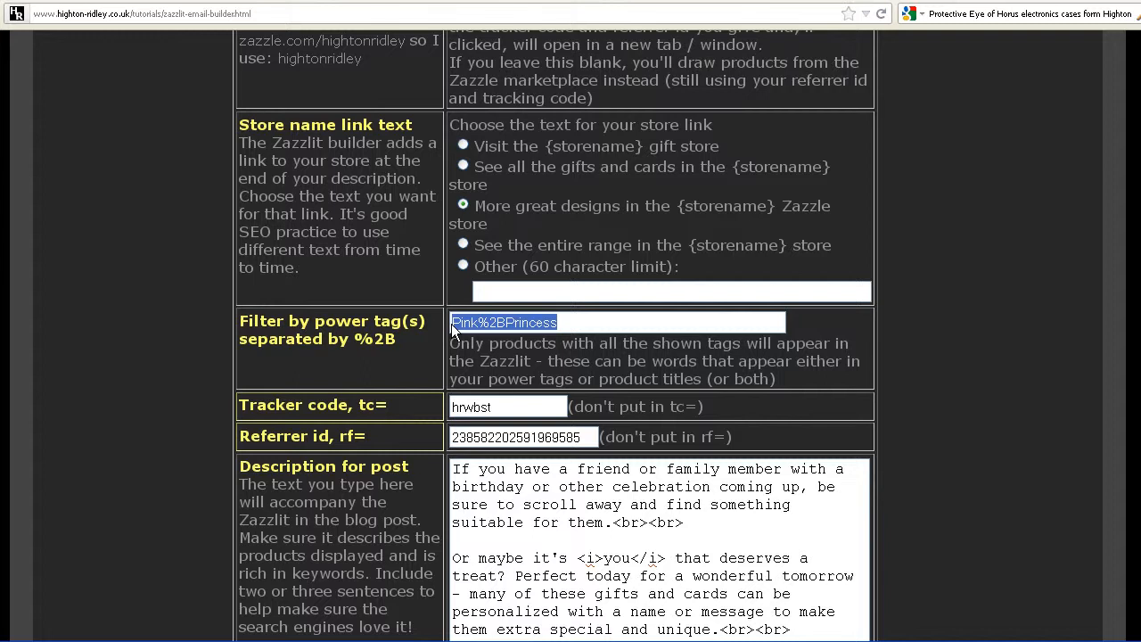
{"action": "type", "text": "horus"}
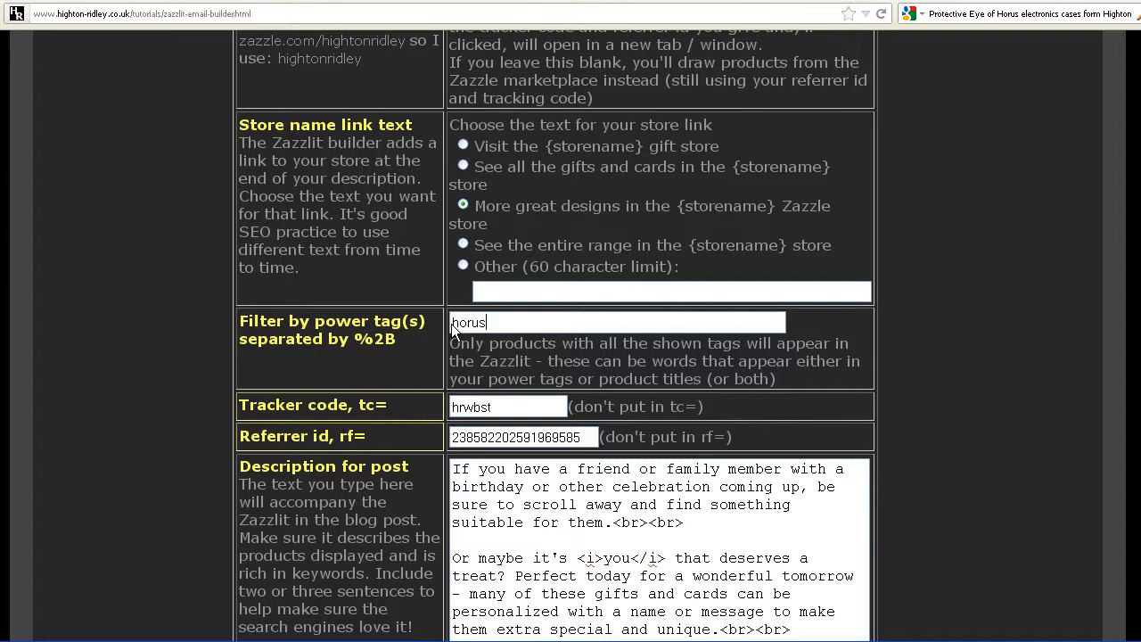
{"action": "type", "text": "%2Belectronics"}
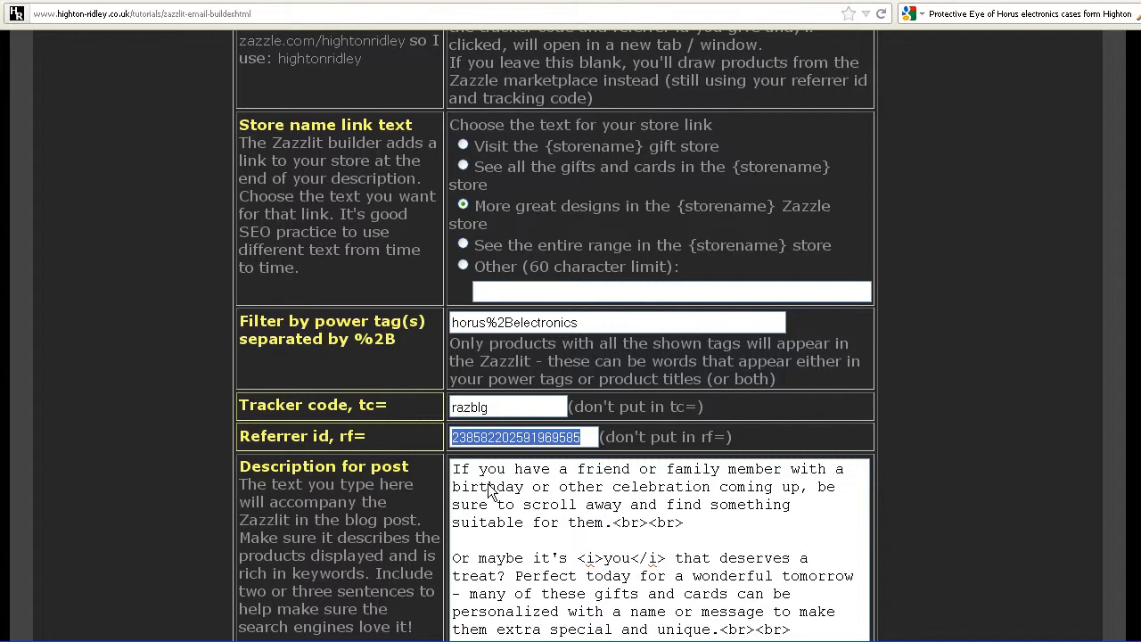
Replace the post description with the Eye of Horus text on protective electronics cases, with <br><br> between paragraphs, ending in "A brighter today for a safer tomorrow :)"
{"action": "left_click", "coordinate": [488, 486]}
{"action": "scroll", "coordinate": [556, 488], "scroll_direction": "down", "scroll_amount": 2}
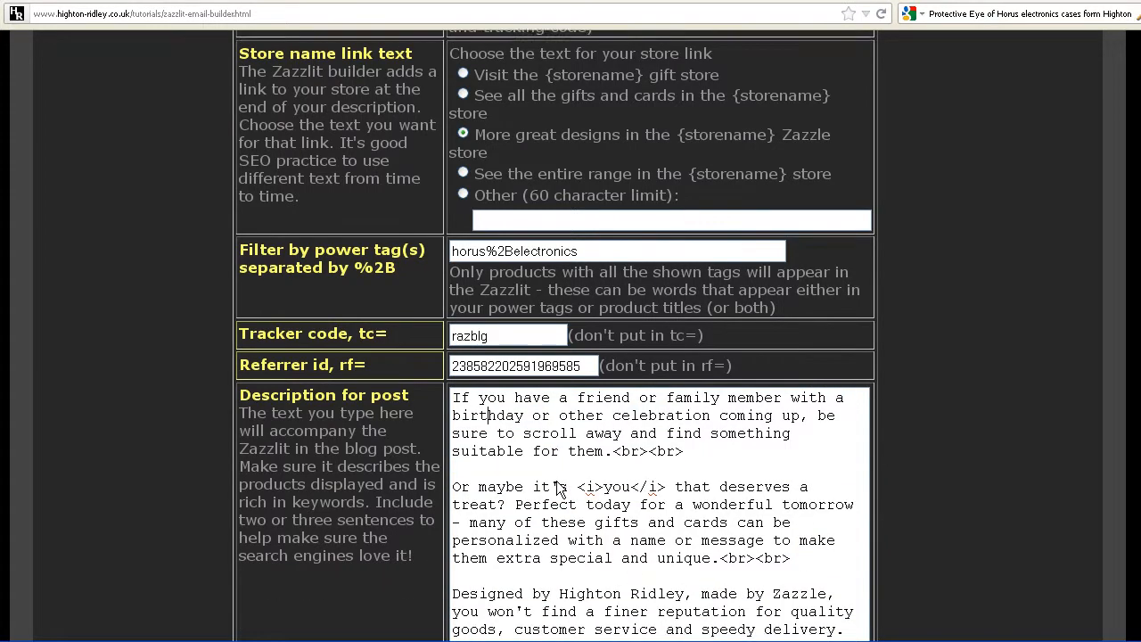
{"action": "scroll", "coordinate": [558, 488], "scroll_direction": "down", "scroll_amount": 2}
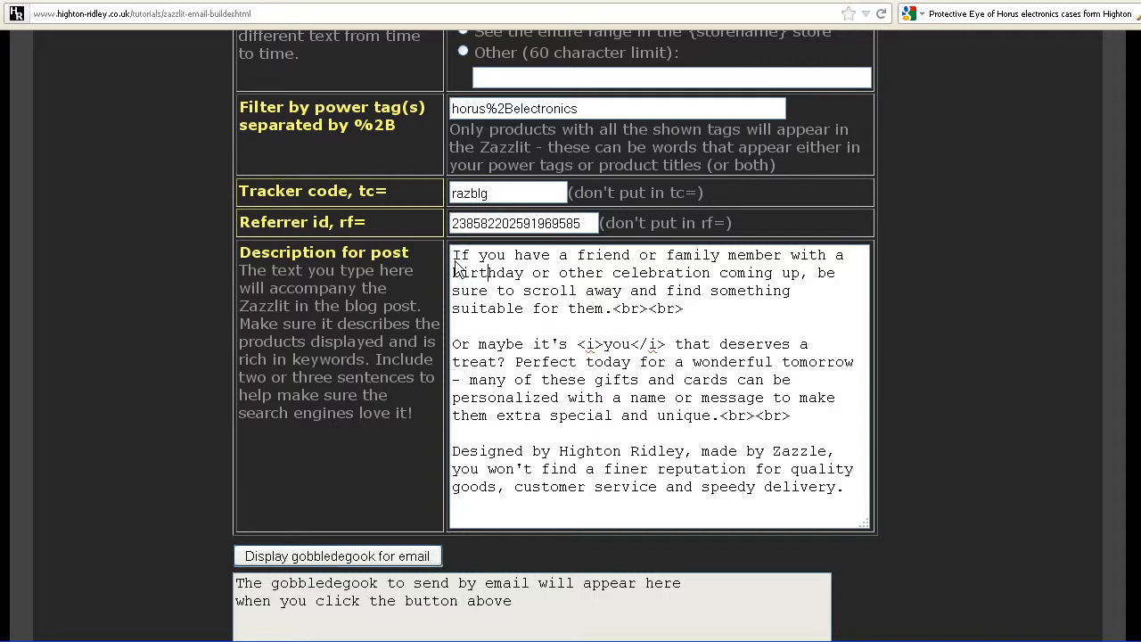
{"action": "left_click_drag", "start_coordinate": [453, 258], "coordinate": [813, 514]}
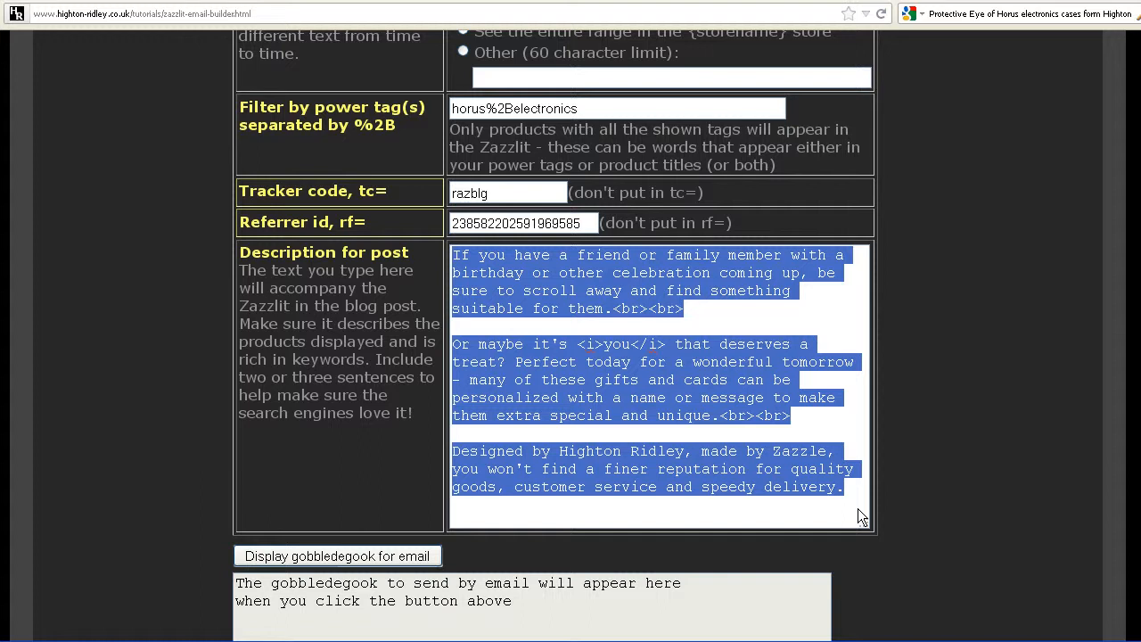
{"action": "type", "text": "The Eye of Horus has been recognised as a protecting amulet since the days of ancient Egypt and now you can get it on protective cases for your electronics products.<br><br>All major phones and tablets are catered for, designed by Highton Ridley, printed and supplied by Zazzle - satisfaction guaranteed or your money back! A brighter today for a safer tomorrow :)"}
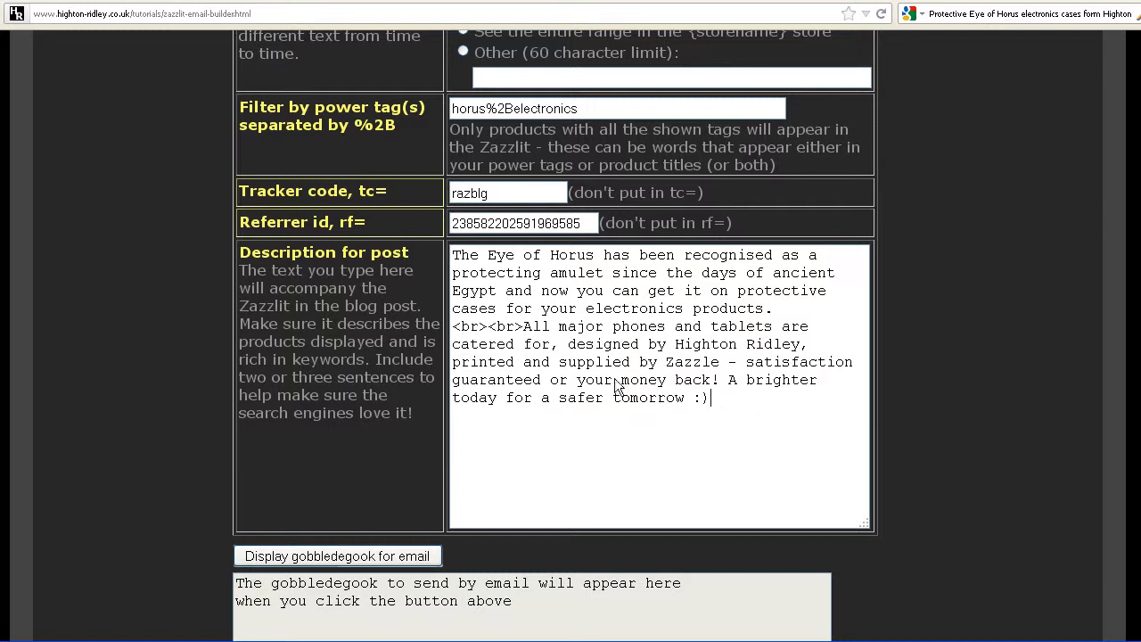
Review the description's line-break tags and check the store name, link text, power tags, tracker code and referrer id
{"action": "left_click_drag", "start_coordinate": [523, 328], "coordinate": [453, 329]}
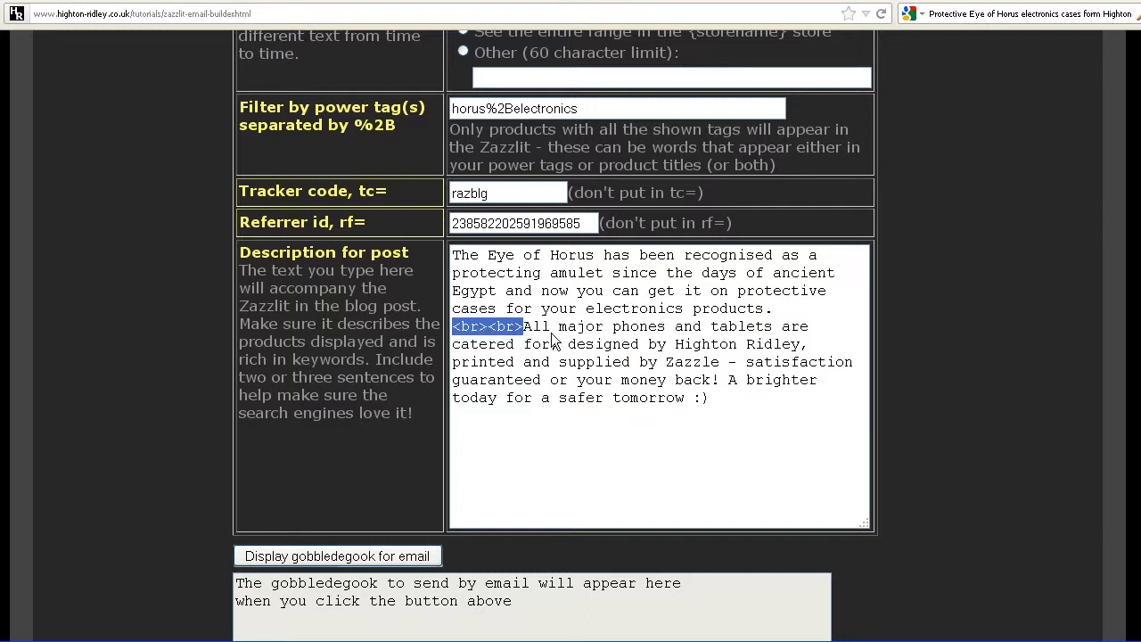
{"action": "left_click", "coordinate": [486, 328]}
{"action": "left_click_drag", "start_coordinate": [486, 328], "coordinate": [458, 332]}
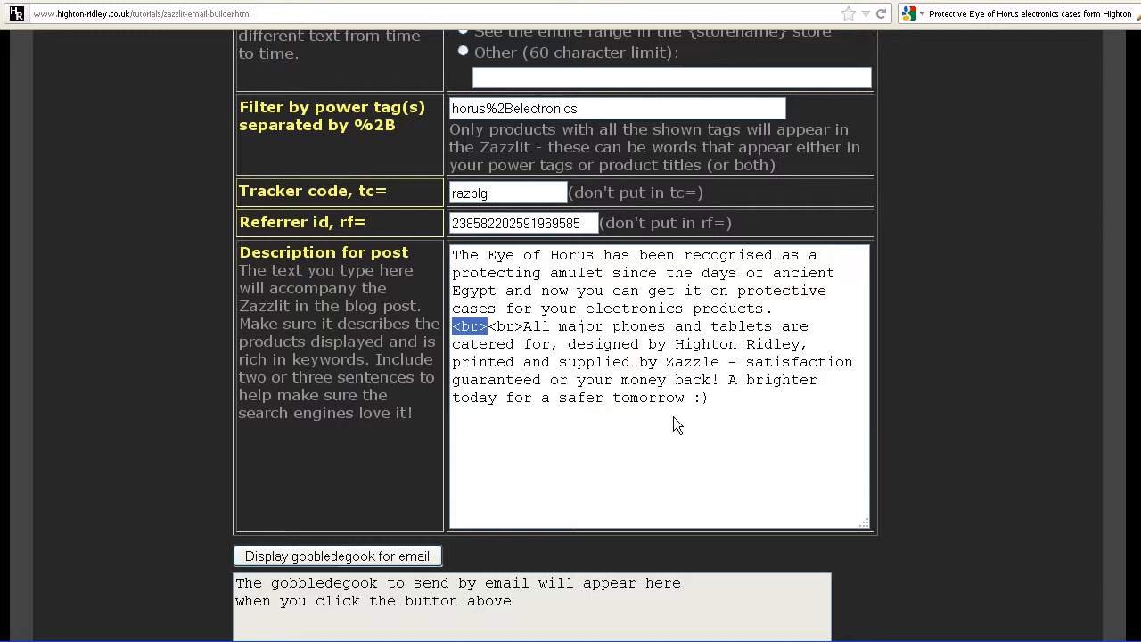
{"action": "scroll", "coordinate": [673, 417], "scroll_direction": "down", "scroll_amount": 3}
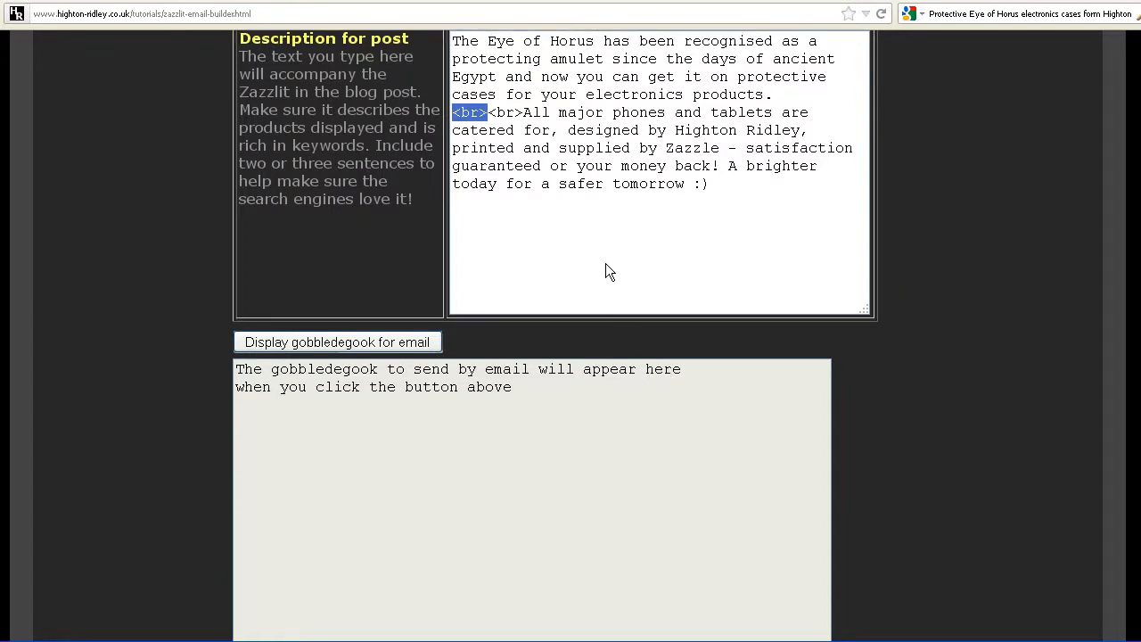
{"action": "scroll", "coordinate": [606, 264], "scroll_direction": "up", "scroll_amount": 5}
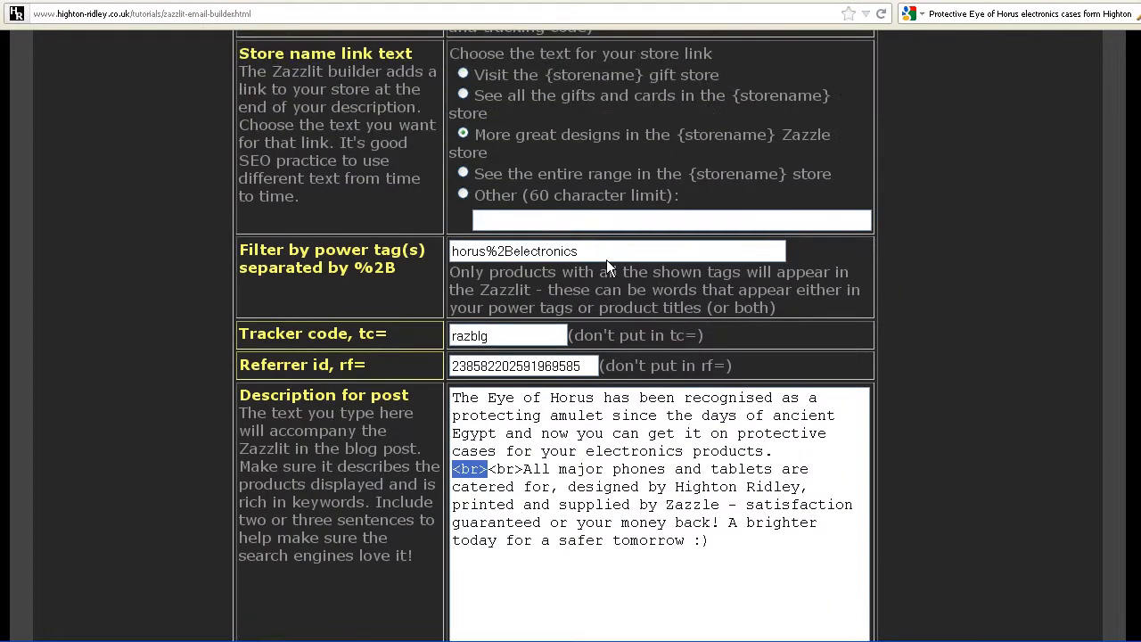
{"action": "scroll", "coordinate": [606, 264], "scroll_direction": "up", "scroll_amount": 3}
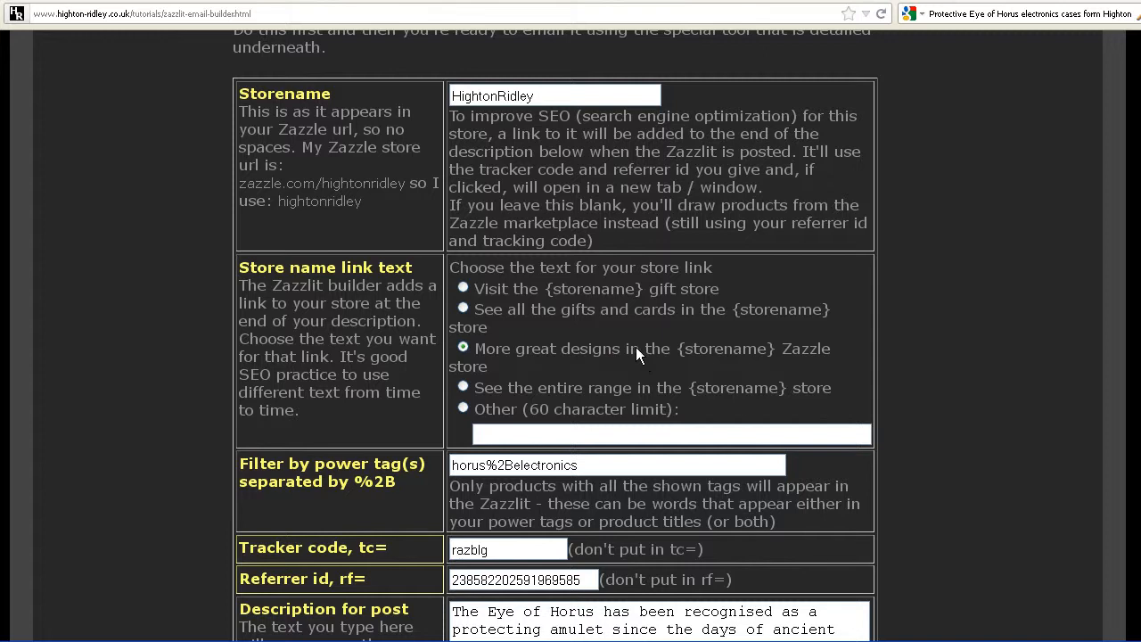
{"action": "scroll", "coordinate": [621, 350], "scroll_direction": "down", "scroll_amount": 2}
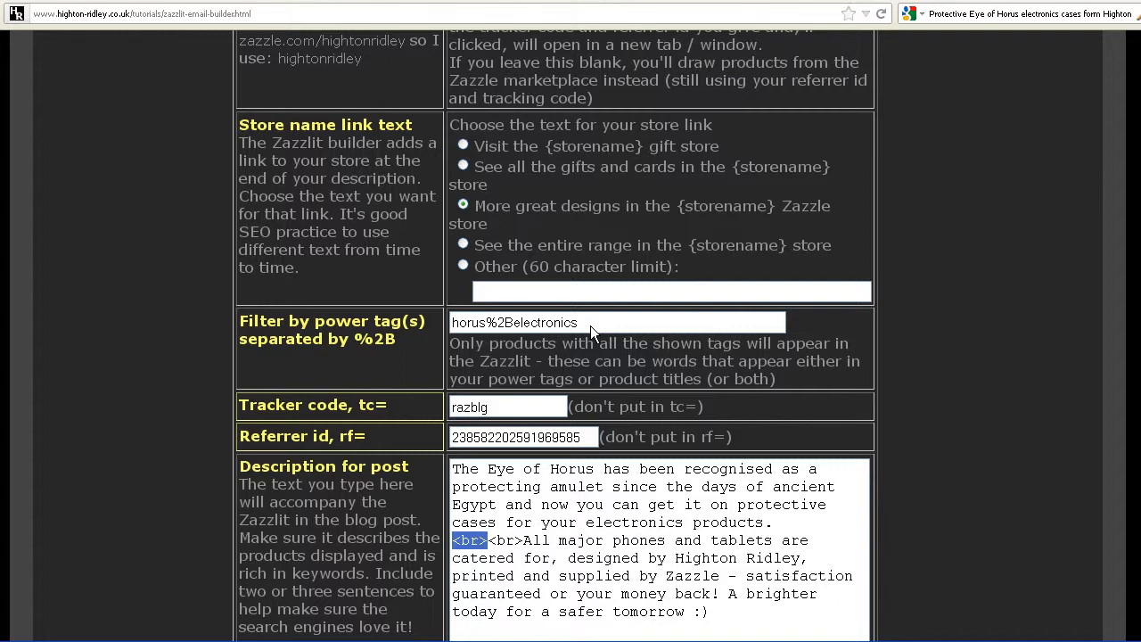
{"action": "scroll", "coordinate": [590, 325], "scroll_direction": "down", "scroll_amount": 4}
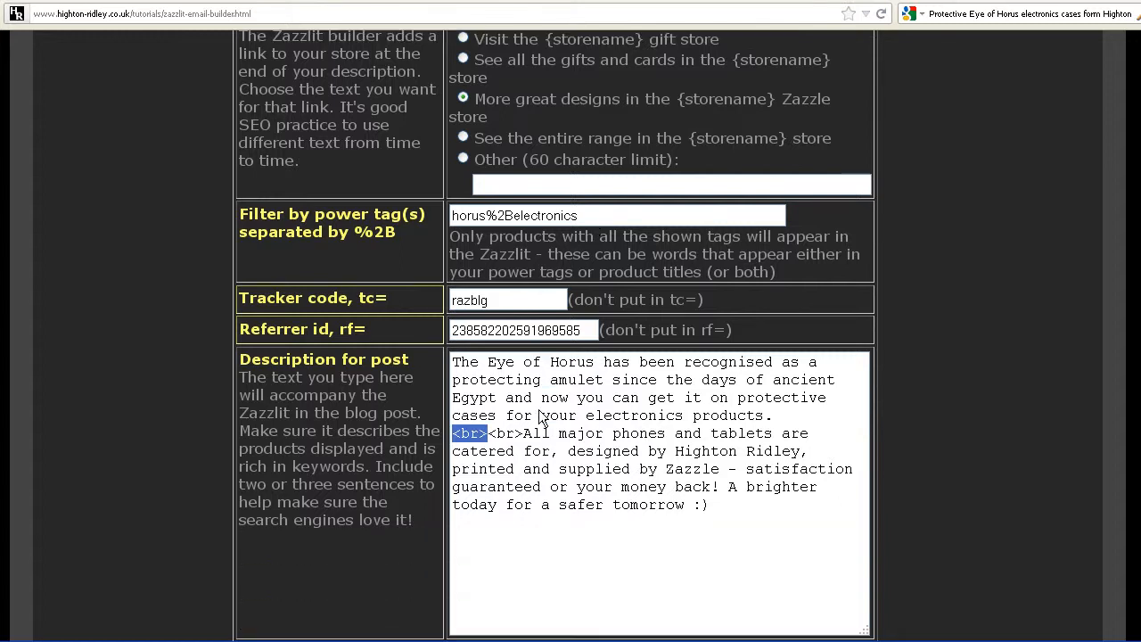
{"action": "left_click", "coordinate": [502, 262]}
{"action": "left_click_drag", "start_coordinate": [501, 261], "coordinate": [442, 264]}
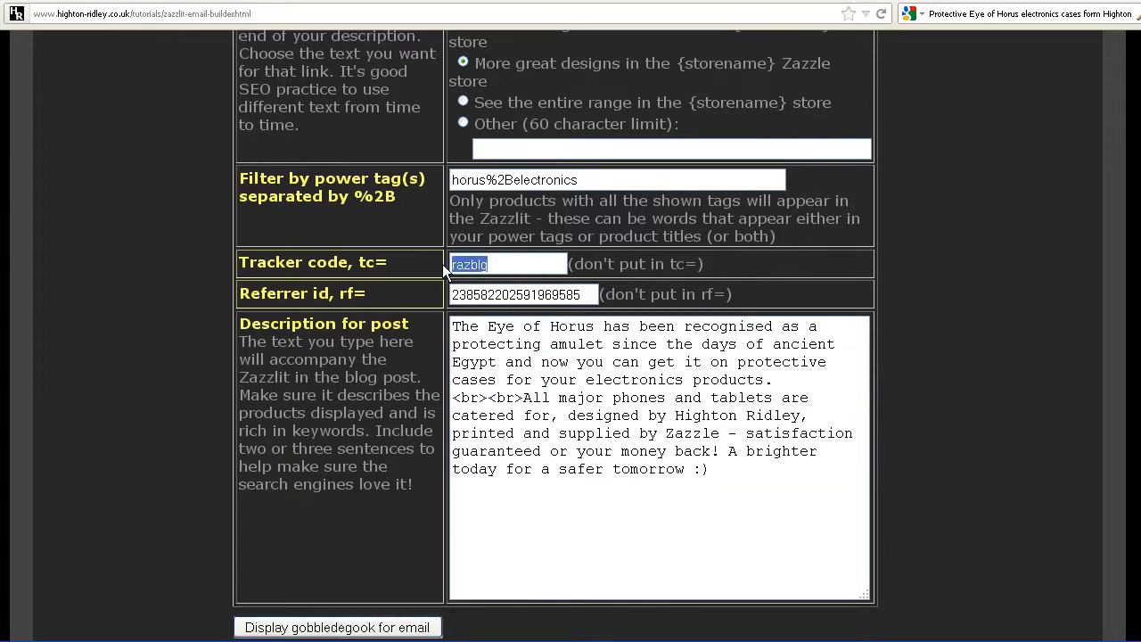
{"action": "double_click", "coordinate": [515, 294]}
{"action": "left_click", "coordinate": [514, 294]}
{"action": "scroll", "coordinate": [535, 393], "scroll_direction": "down", "scroll_amount": 3}
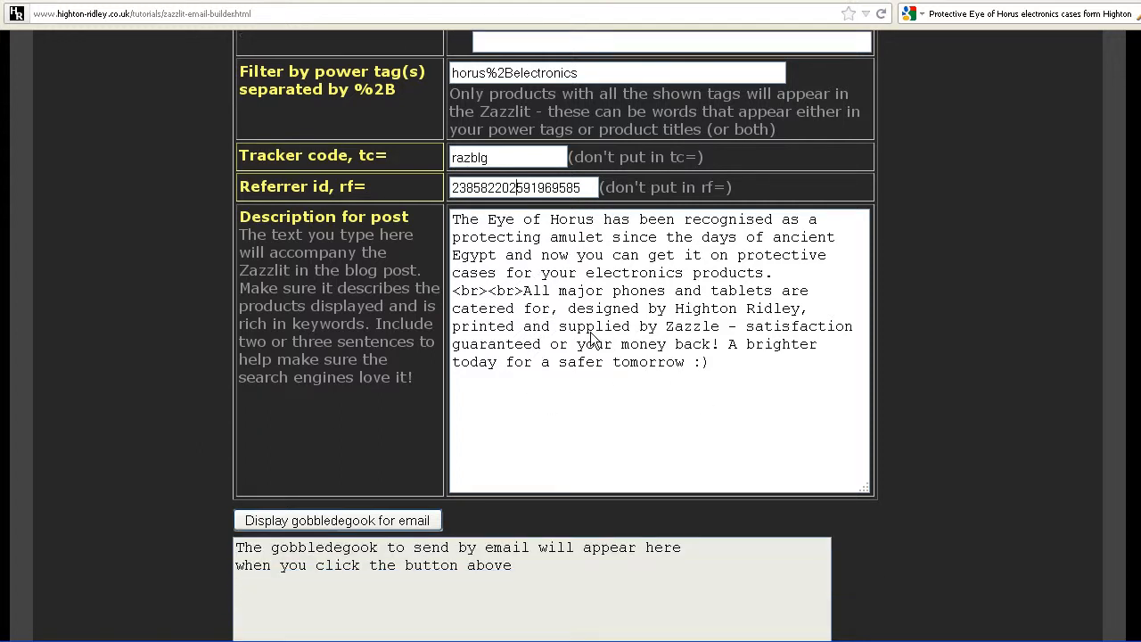
Generate the Zazzlit email code from the completed form and dismiss the notice about the #end line
{"action": "scroll", "coordinate": [599, 392], "scroll_direction": "down", "scroll_amount": 6}
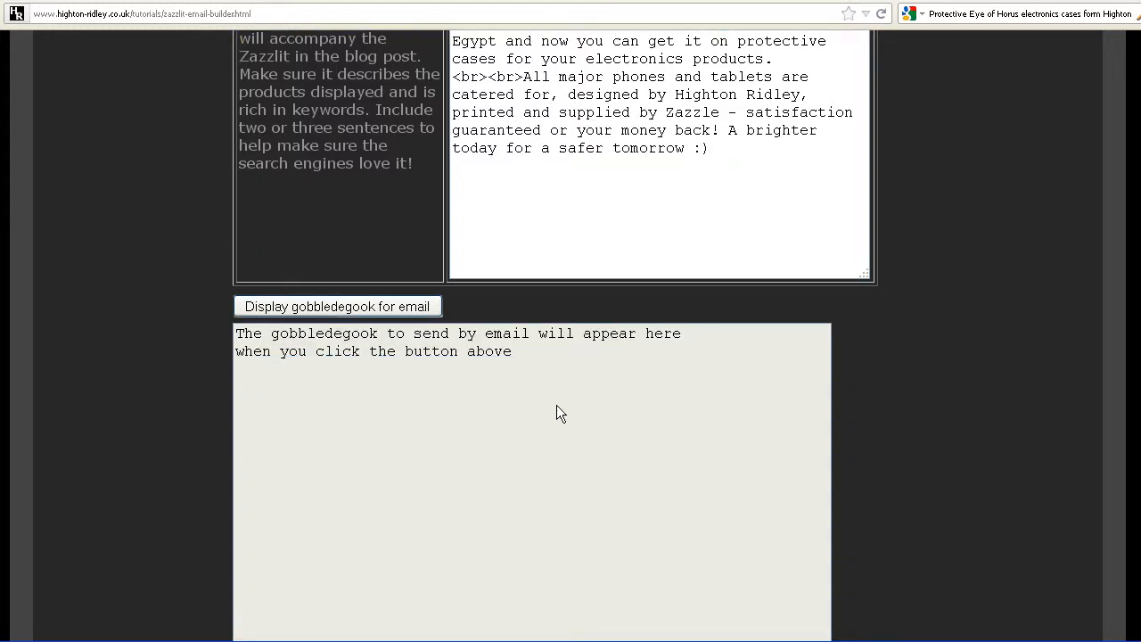
{"action": "scroll", "coordinate": [482, 377], "scroll_direction": "down", "scroll_amount": 3}
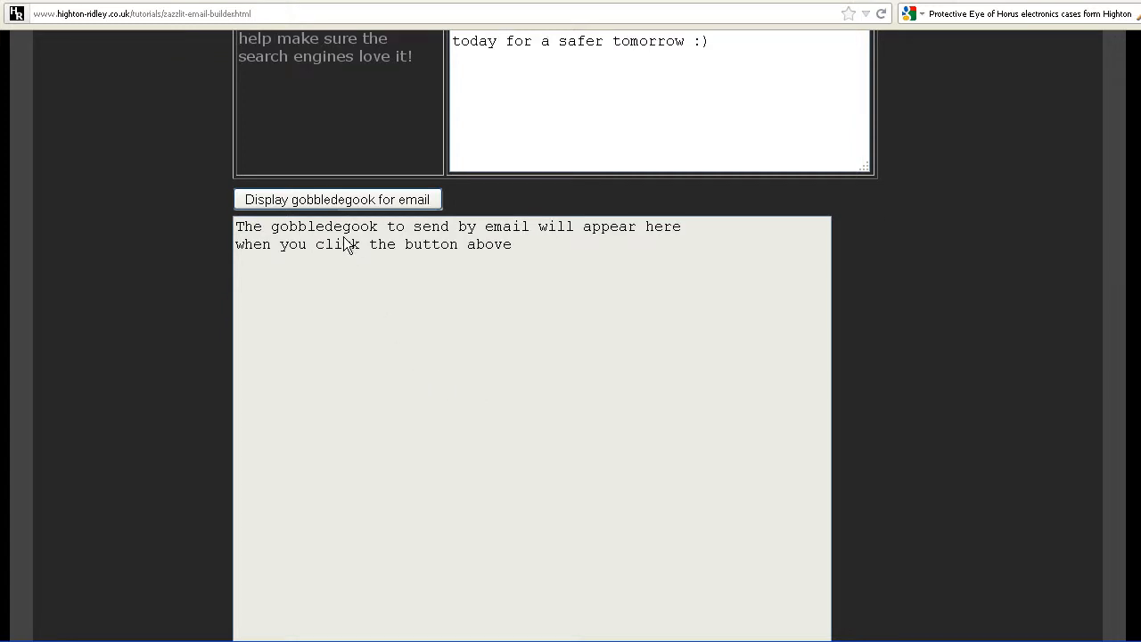
{"action": "left_click", "coordinate": [327, 201]}
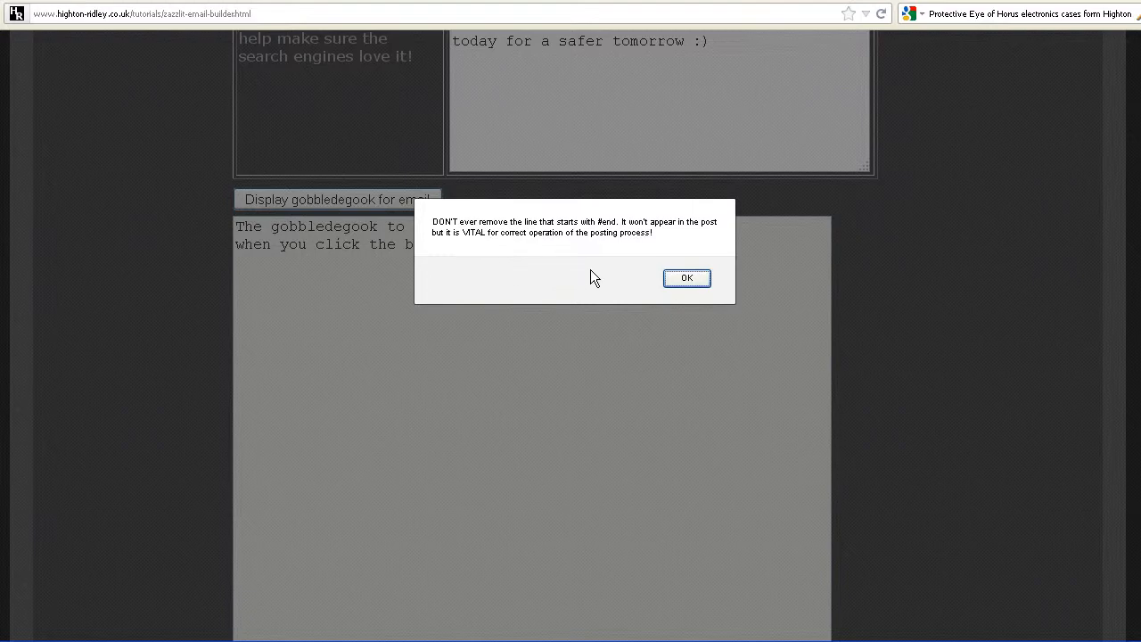
{"action": "left_click", "coordinate": [694, 278]}
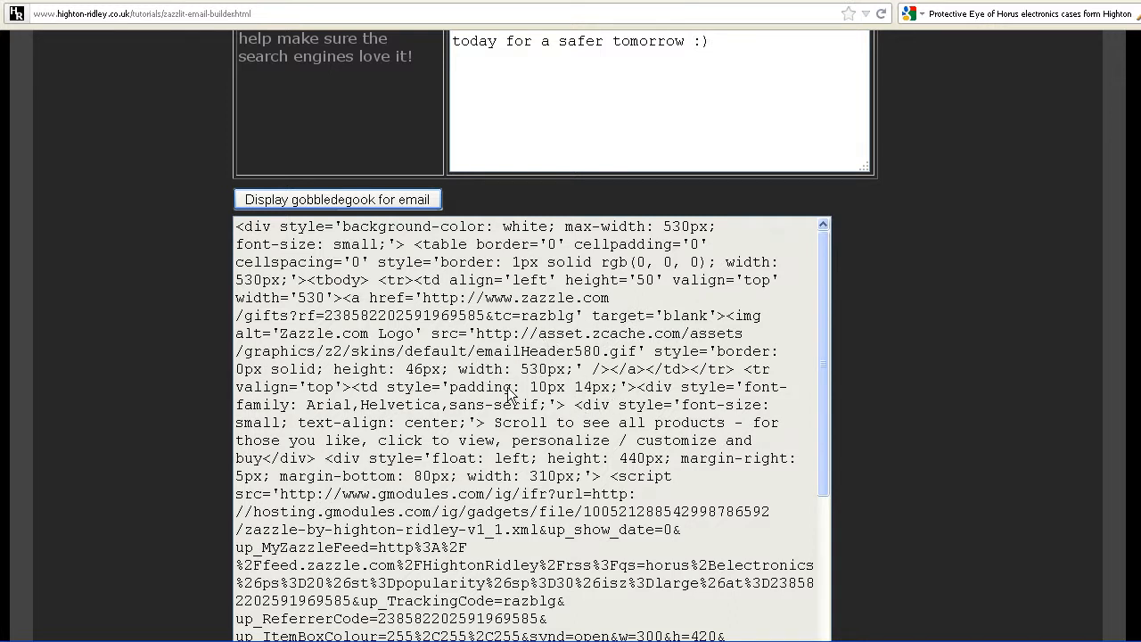
Copy all of the generated email code, including the closing #end line
{"action": "left_click", "coordinate": [468, 362]}
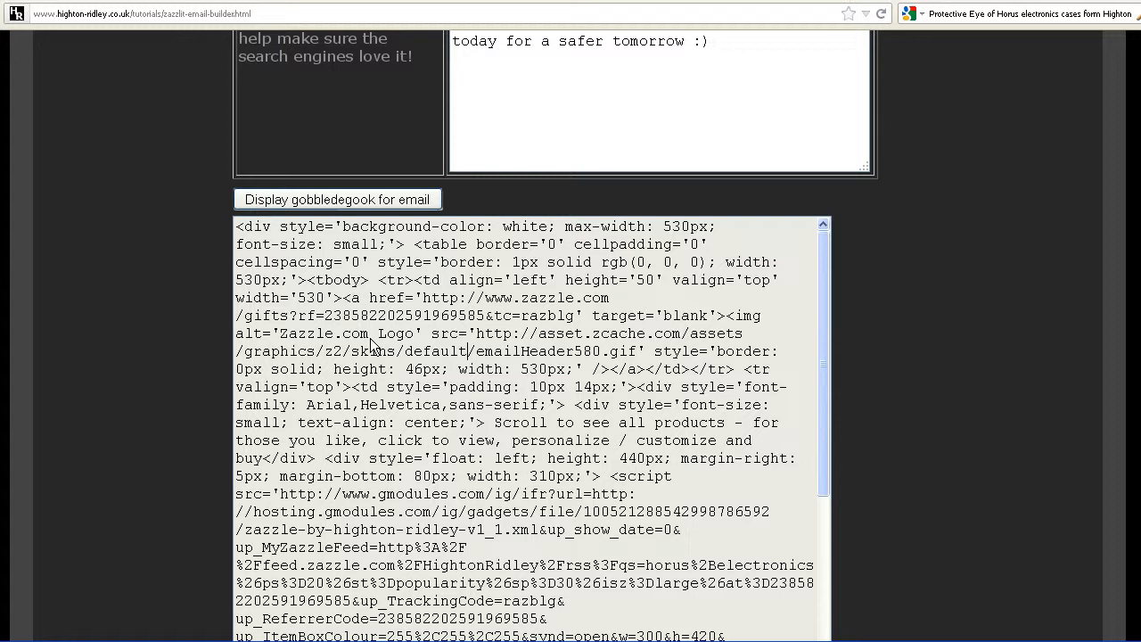
{"action": "key", "text": "ctrl+a"}
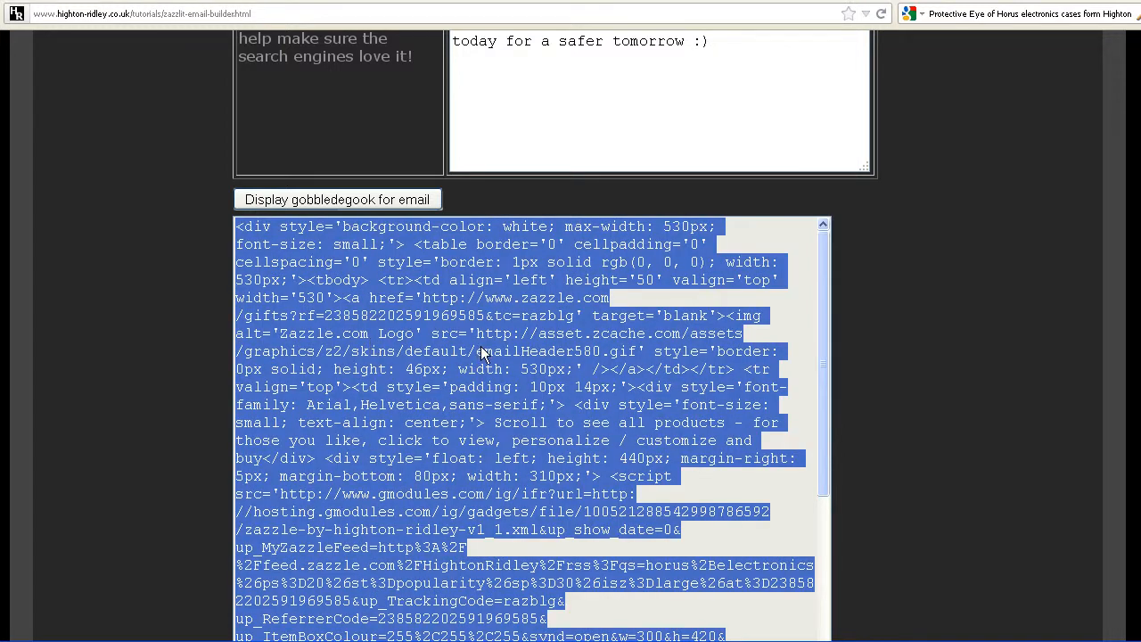
{"action": "scroll", "coordinate": [731, 361], "scroll_direction": "down", "scroll_amount": 5}
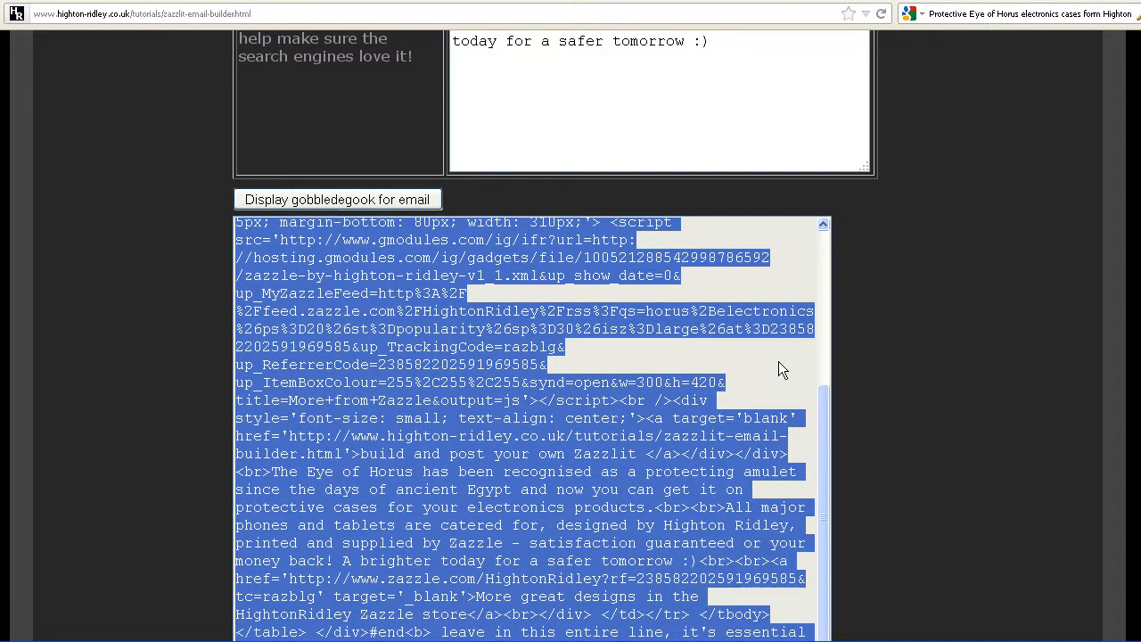
{"action": "scroll", "coordinate": [571, 356], "scroll_direction": "down", "scroll_amount": 2}
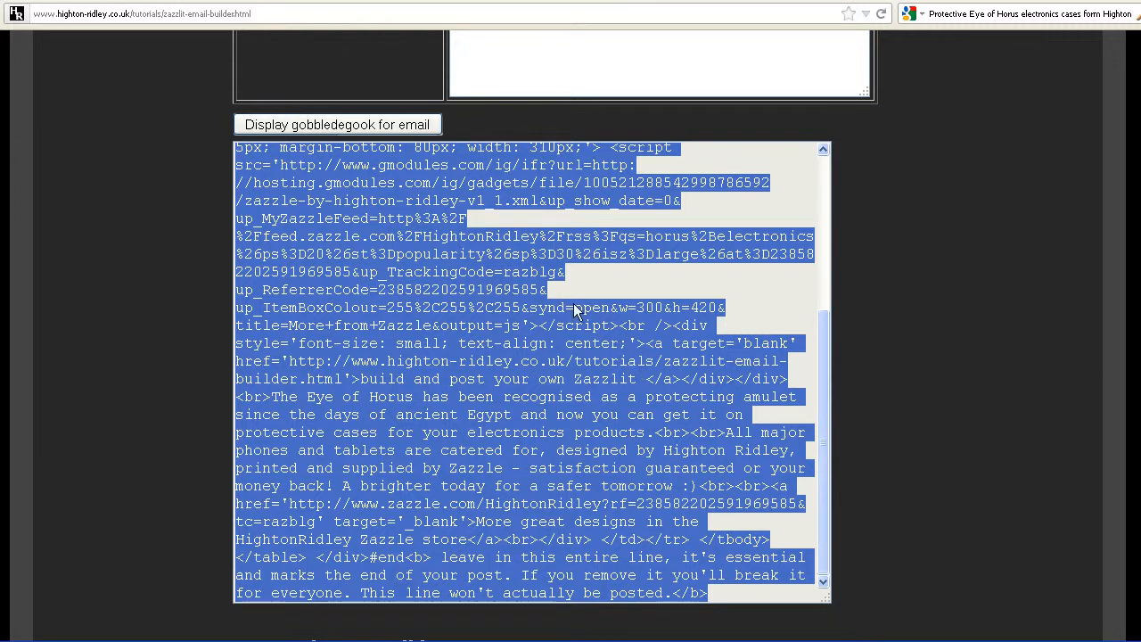
{"action": "right_click", "coordinate": [427, 274]}
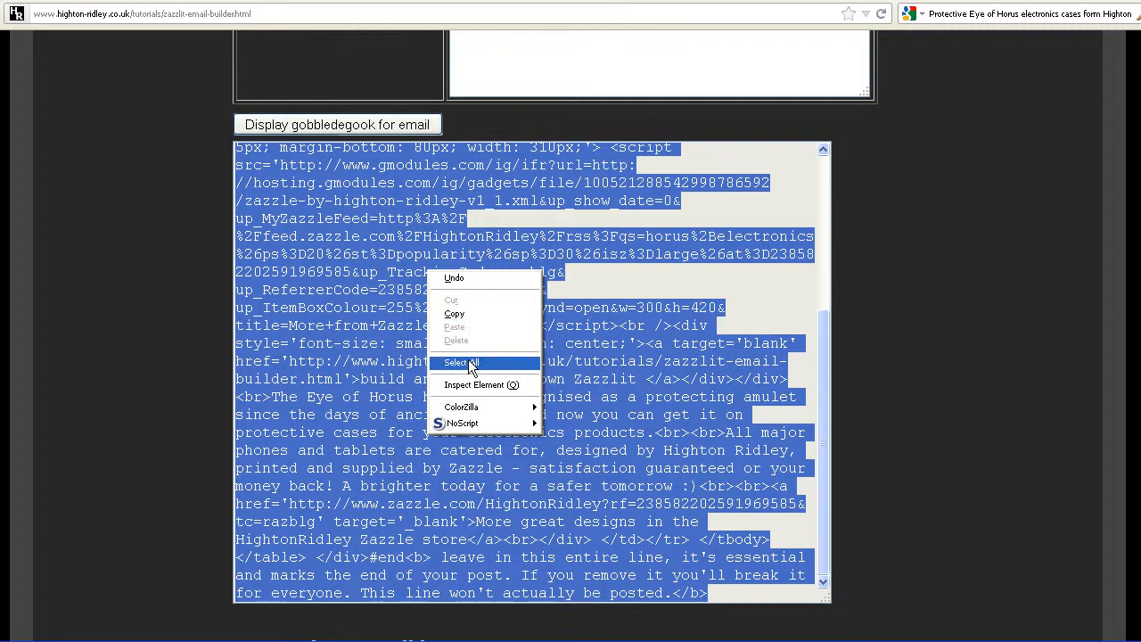
{"action": "left_click", "coordinate": [522, 311]}
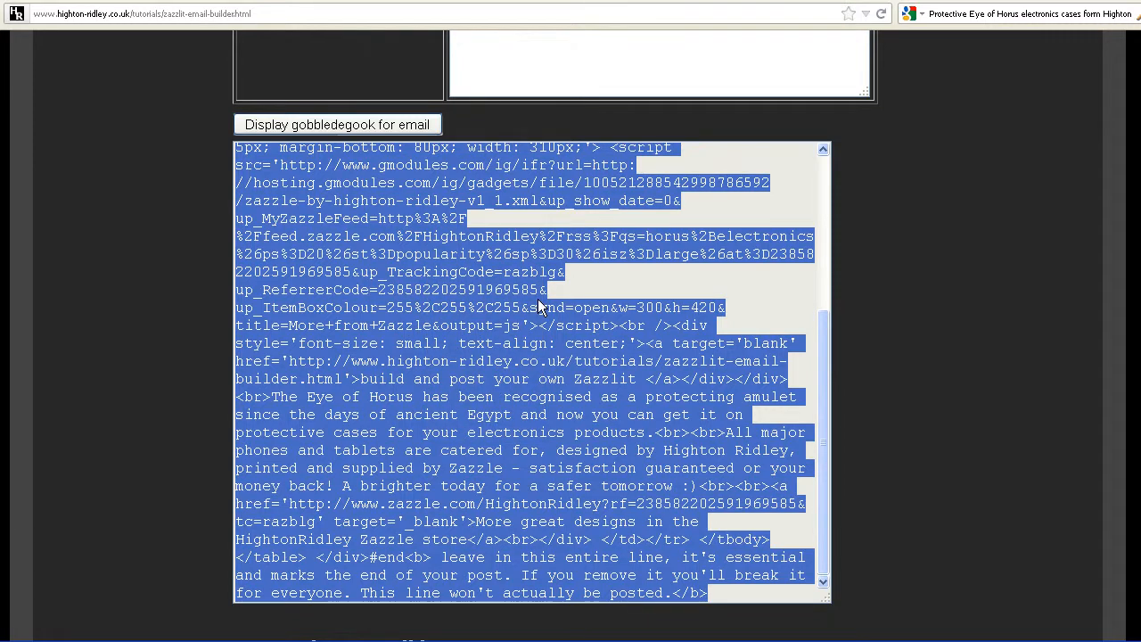
Open the email tool linked in the "Get ready to email it" instructions and go to its recipient e-mail field
{"action": "scroll", "coordinate": [538, 307], "scroll_direction": "down", "scroll_amount": 3}
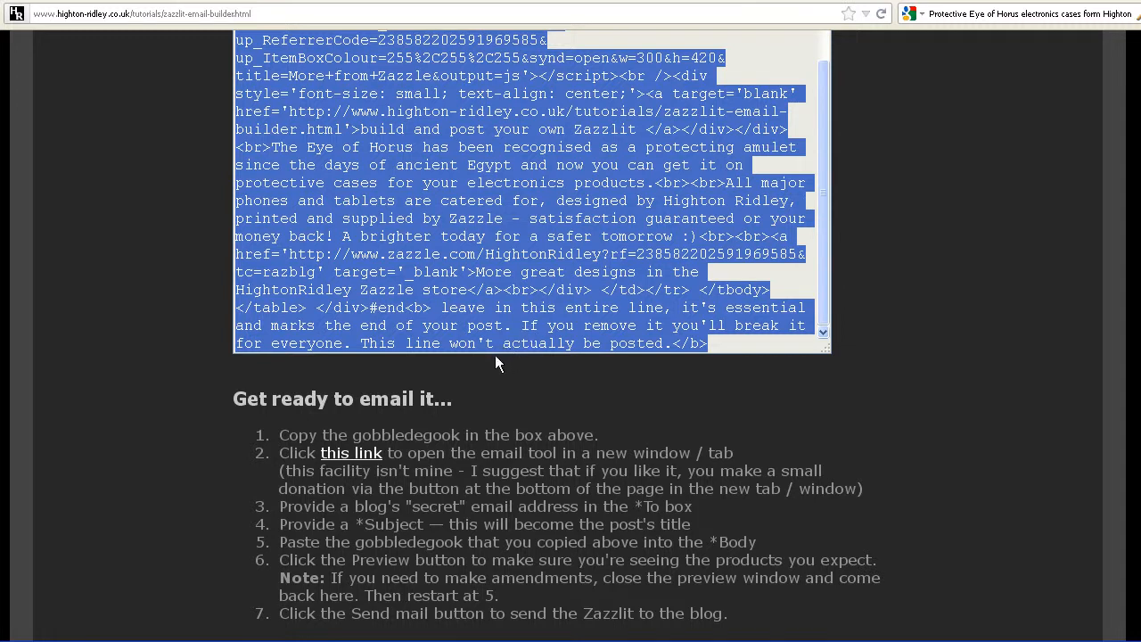
{"action": "left_click", "coordinate": [351, 456]}
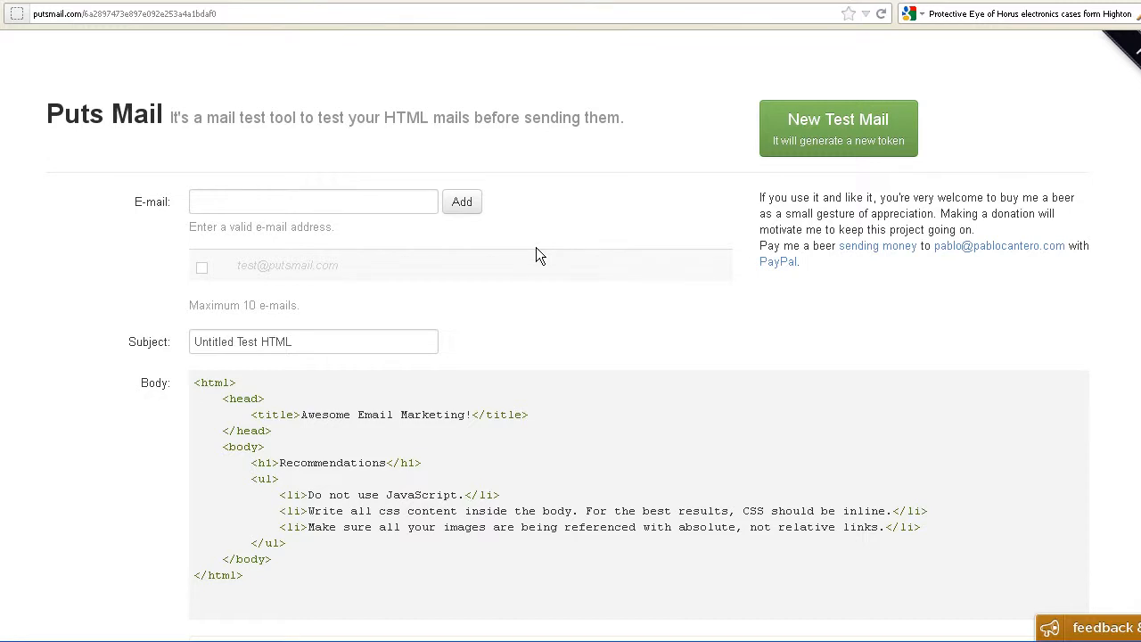
{"action": "left_click", "coordinate": [223, 205]}
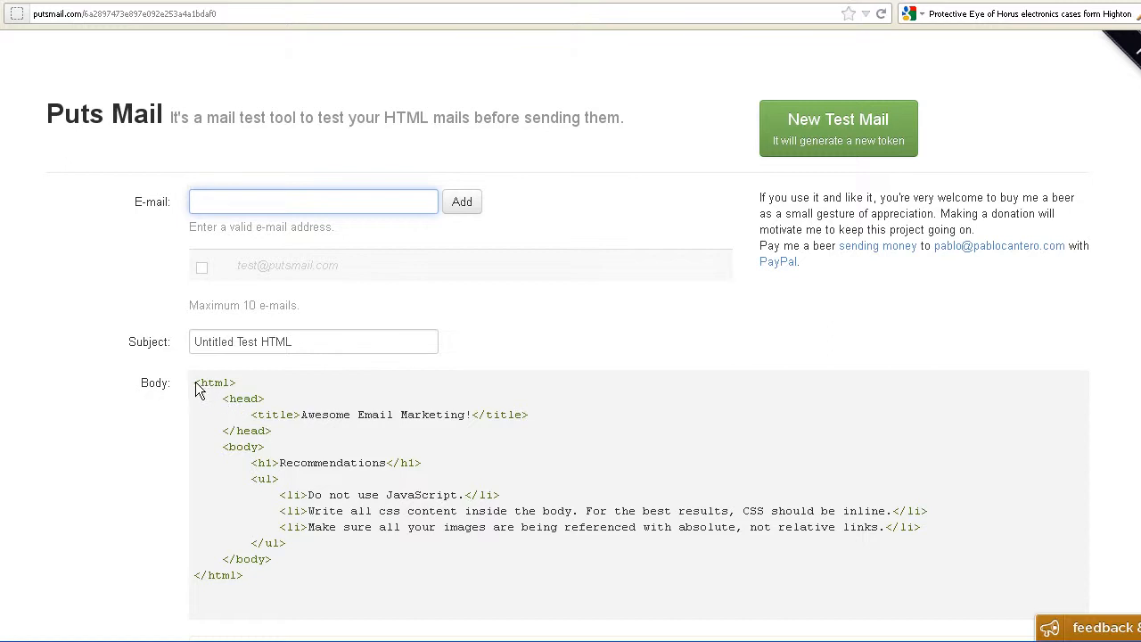
{"action": "left_click_drag", "start_coordinate": [195, 384], "coordinate": [322, 597]}
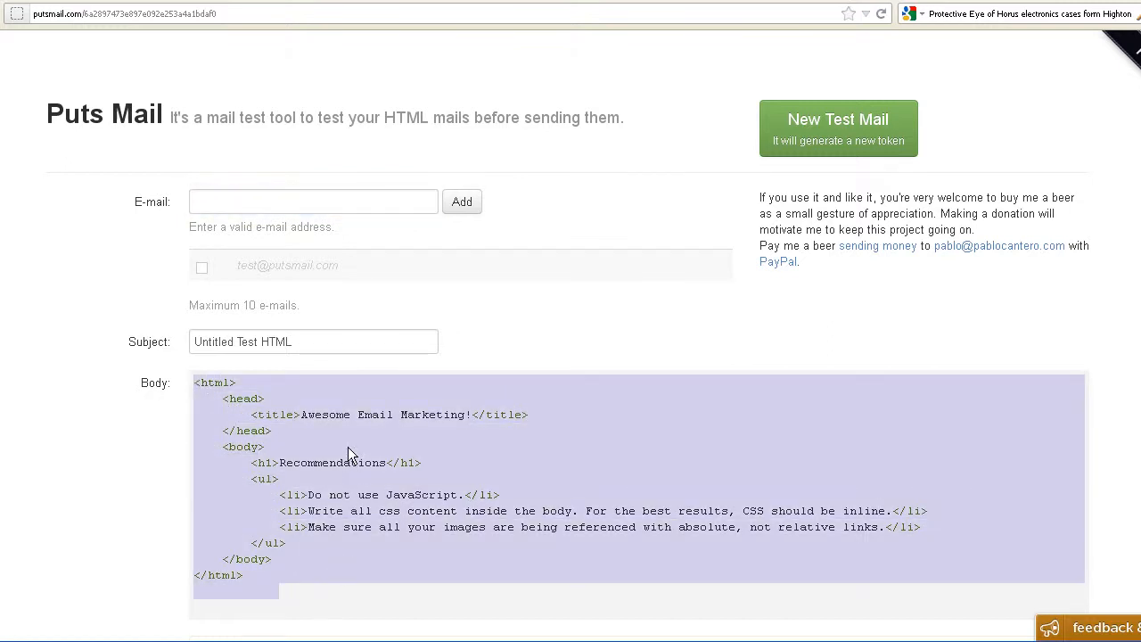
{"action": "left_click", "coordinate": [348, 447]}
{"action": "right_click", "coordinate": [348, 447]}
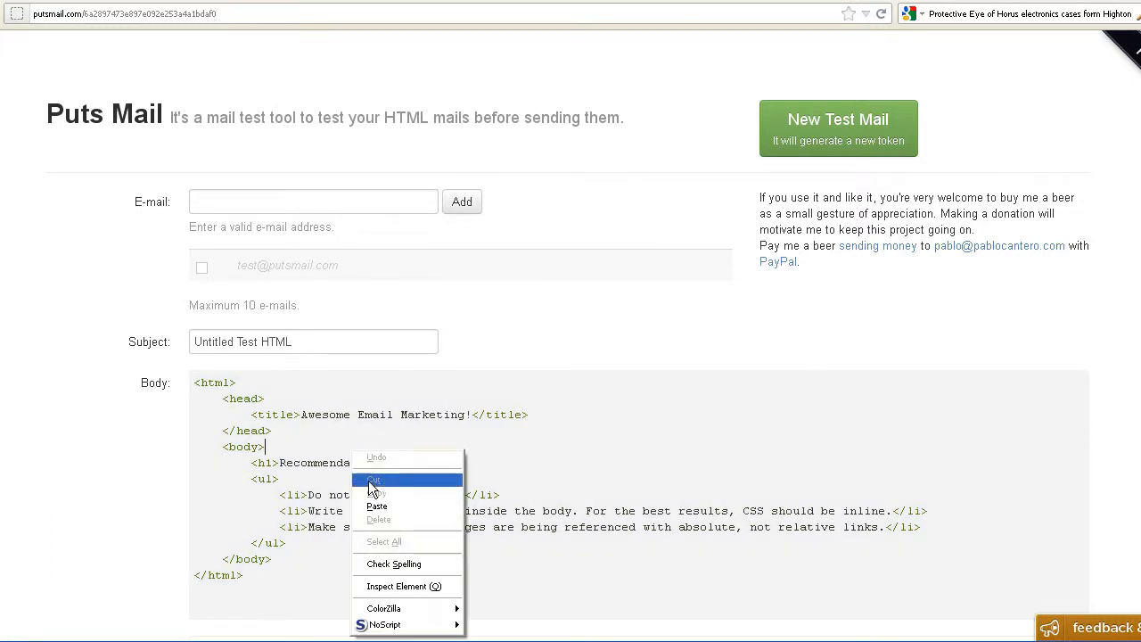
{"action": "left_click", "coordinate": [229, 451]}
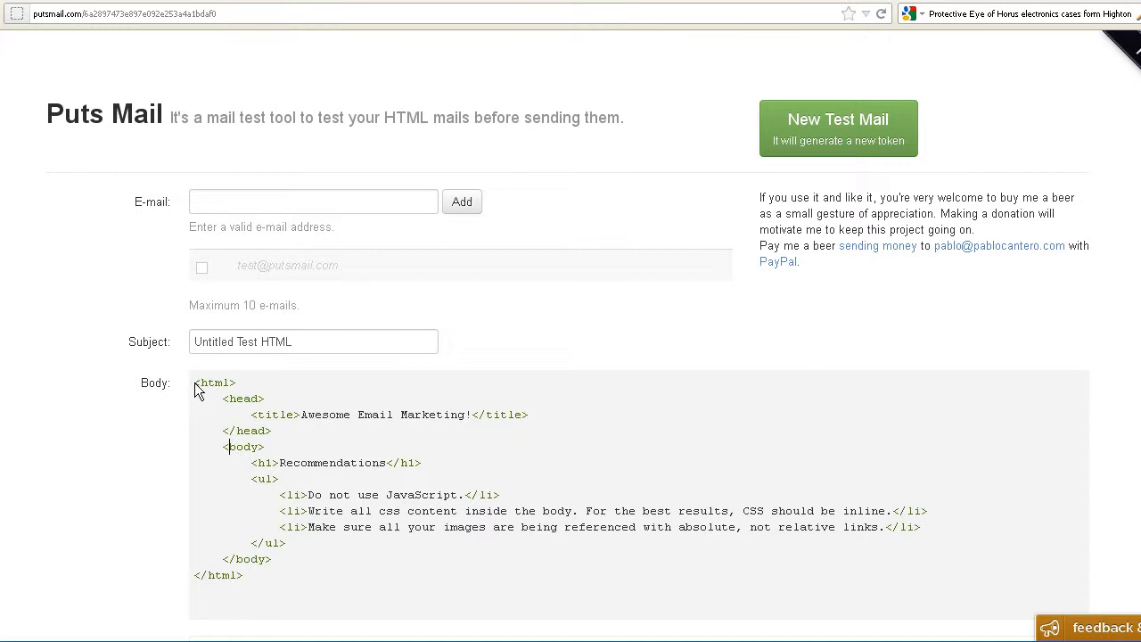
Replace all of the sample HTML in the mail body with the copied Zazzlit code and return to its beginning
{"action": "left_click_drag", "start_coordinate": [194, 383], "coordinate": [337, 600]}
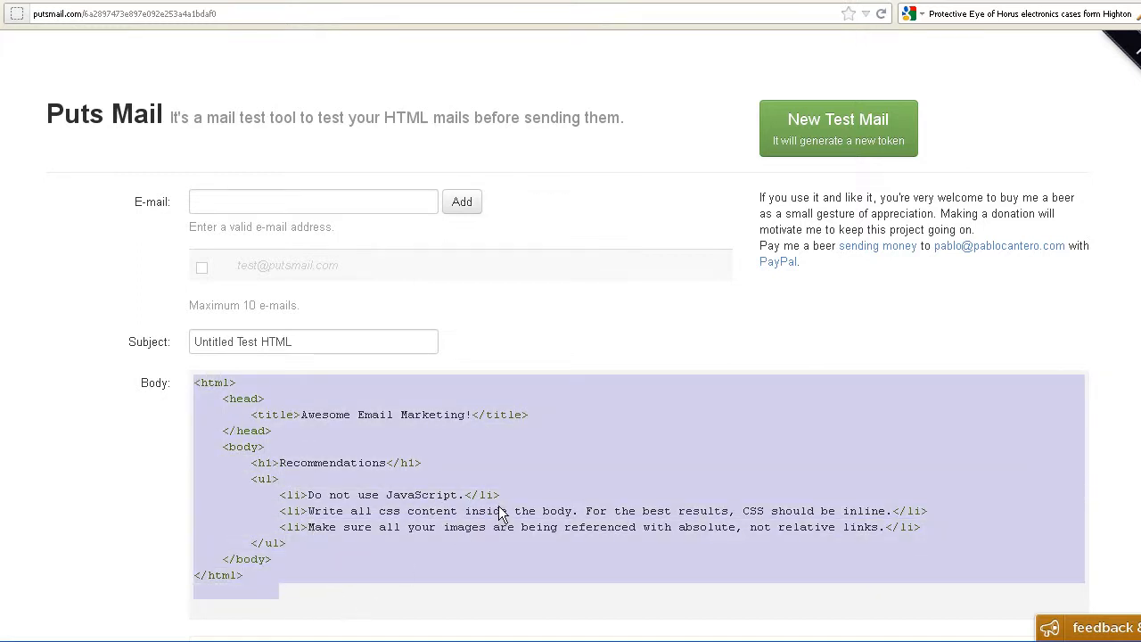
{"action": "key", "text": "Delete"}
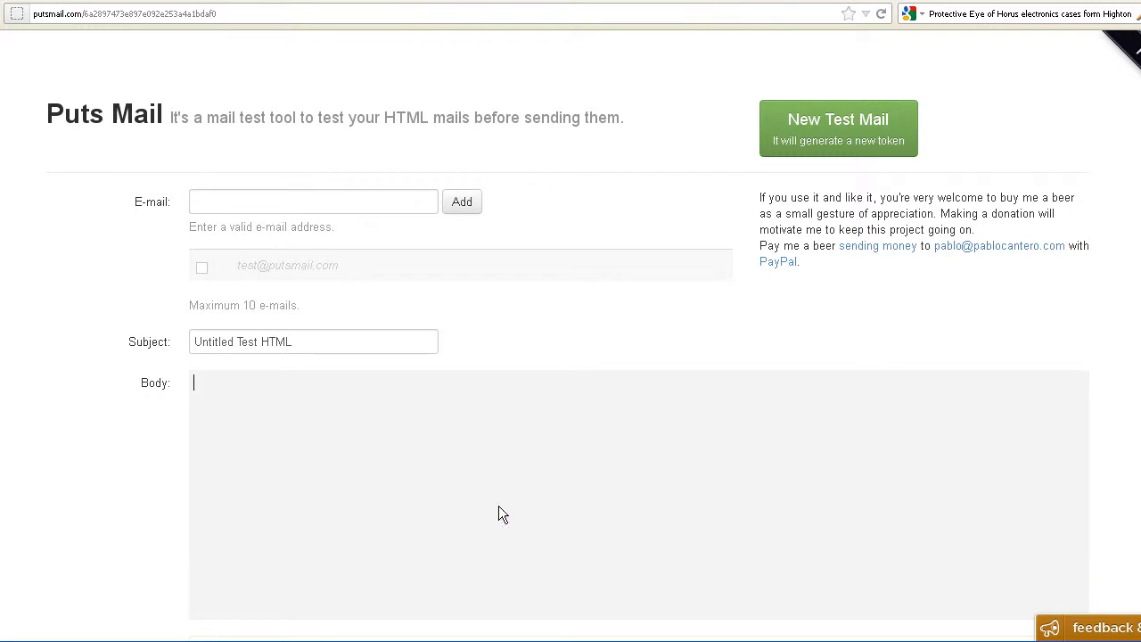
{"action": "right_click", "coordinate": [498, 506]}
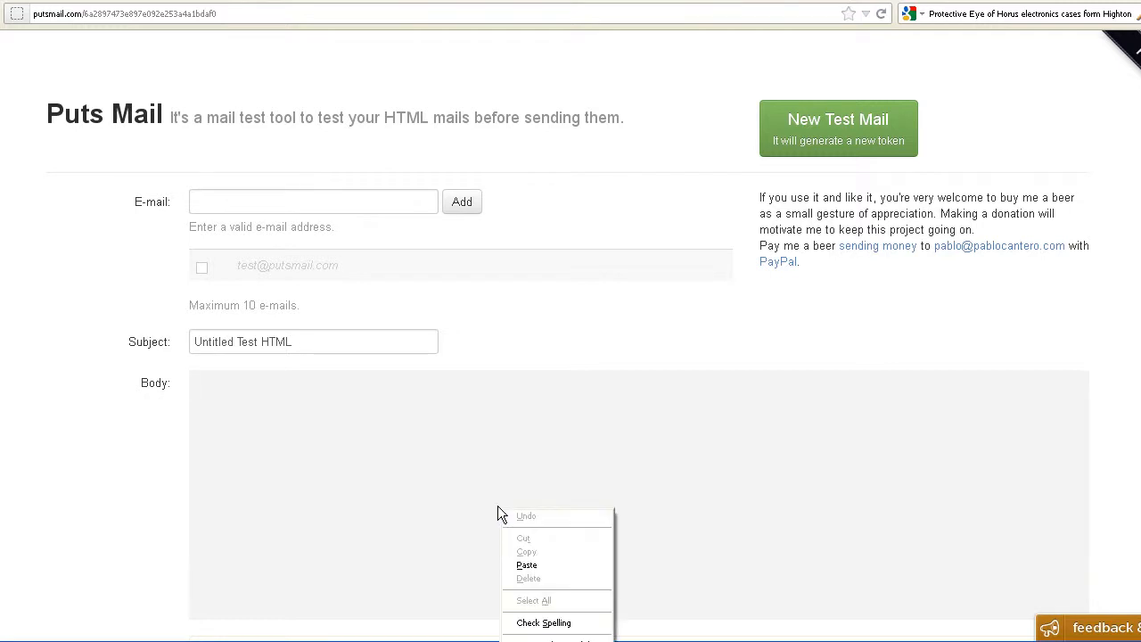
{"action": "left_click", "coordinate": [537, 565]}
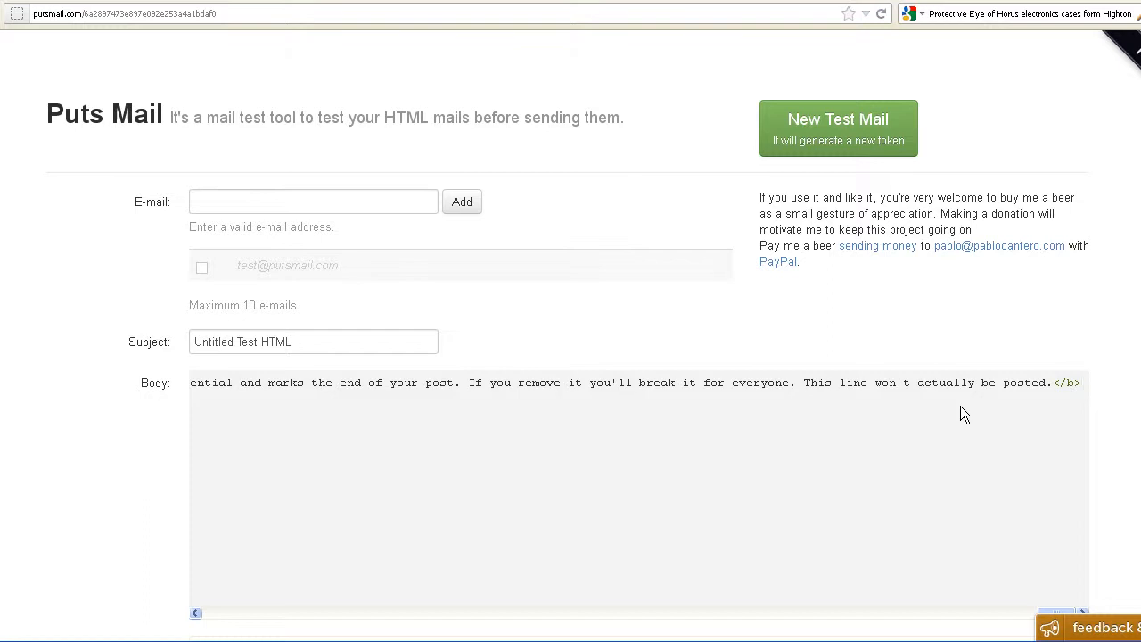
{"action": "key", "text": "ctrl+Home"}
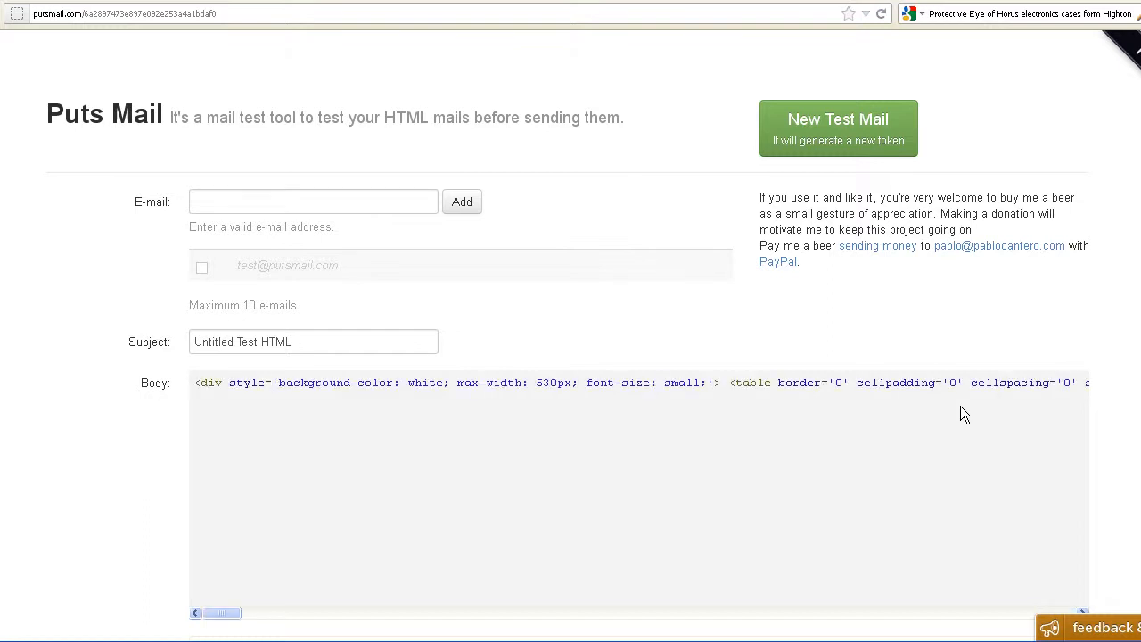
{"action": "left_click_drag", "start_coordinate": [224, 612], "coordinate": [255, 591]}
Replace the mail's subject with the Eye of Horus electronics cases title copied from the browser's search box
{"action": "scroll", "coordinate": [366, 516], "scroll_direction": "down", "scroll_amount": 1}
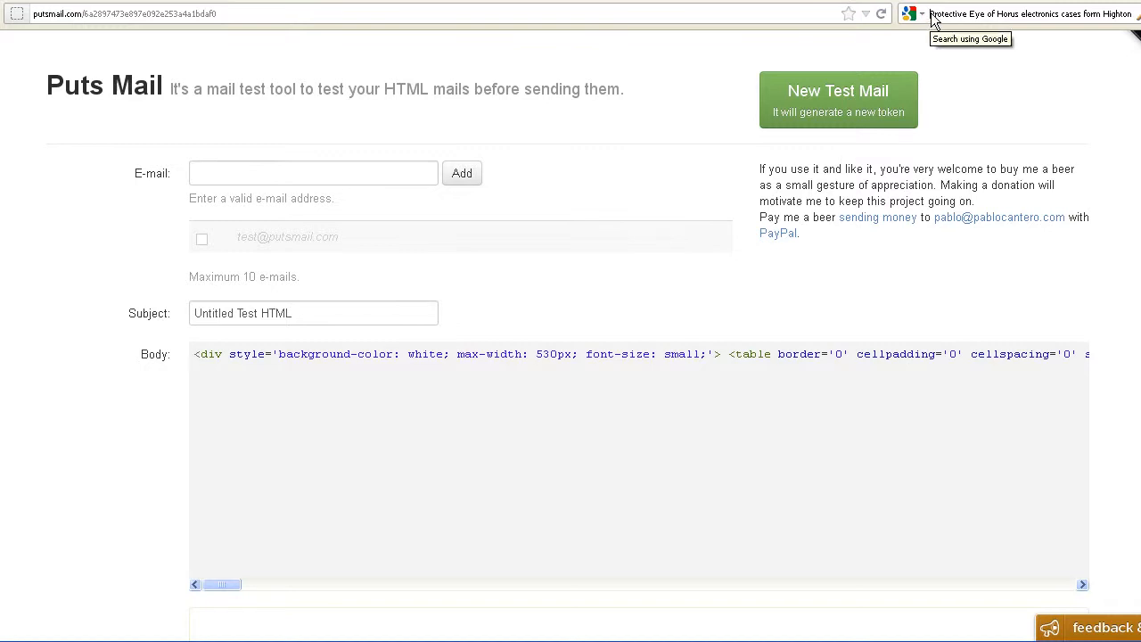
{"action": "left_click_drag", "start_coordinate": [933, 19], "coordinate": [1132, 31]}
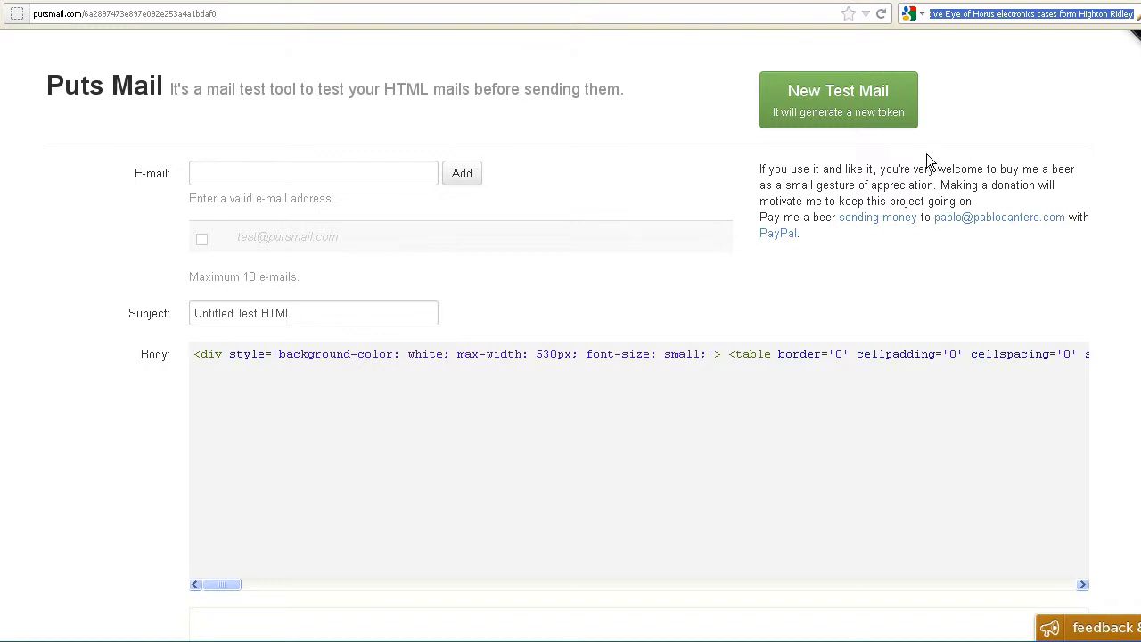
{"action": "right_click", "coordinate": [995, 16]}
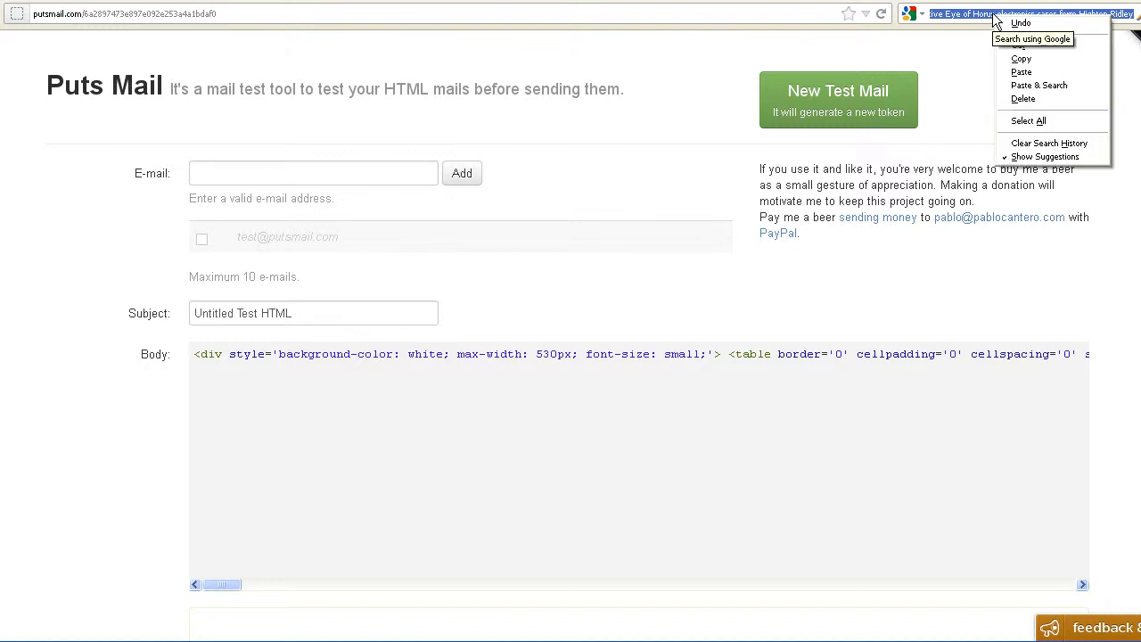
{"action": "left_click", "coordinate": [1021, 59]}
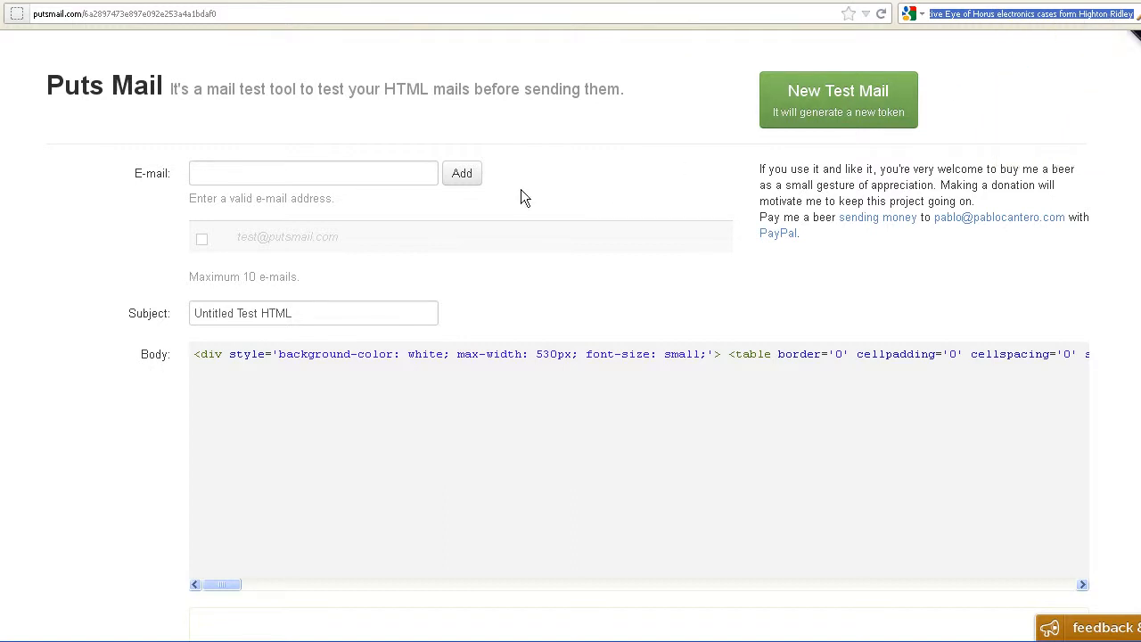
{"action": "triple_click", "coordinate": [321, 319]}
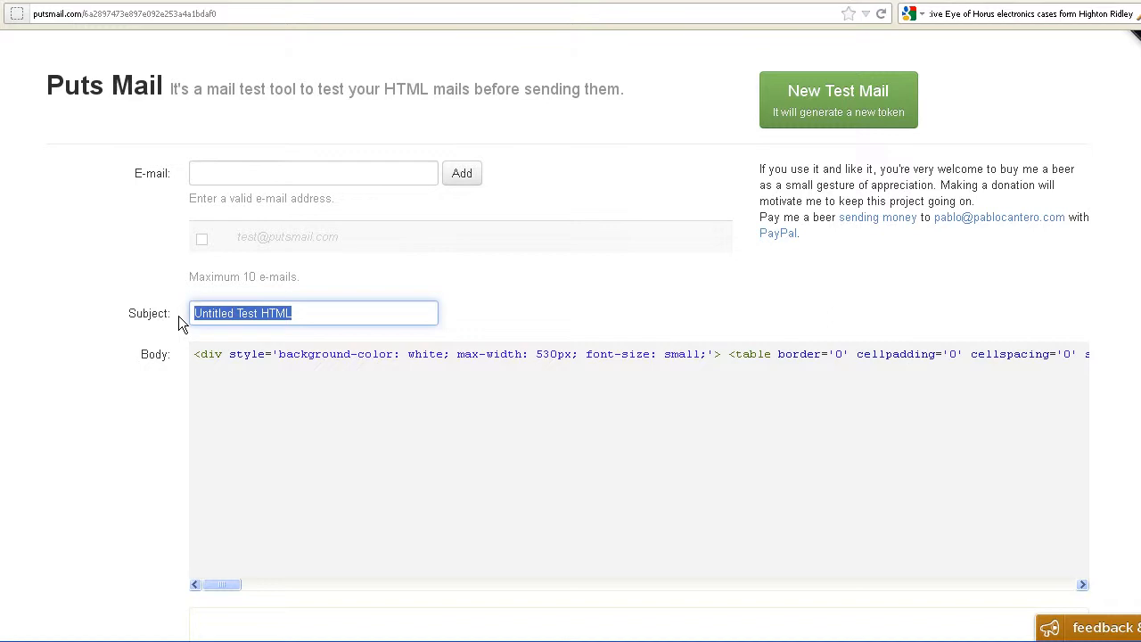
{"action": "key", "text": "ctrl+v"}
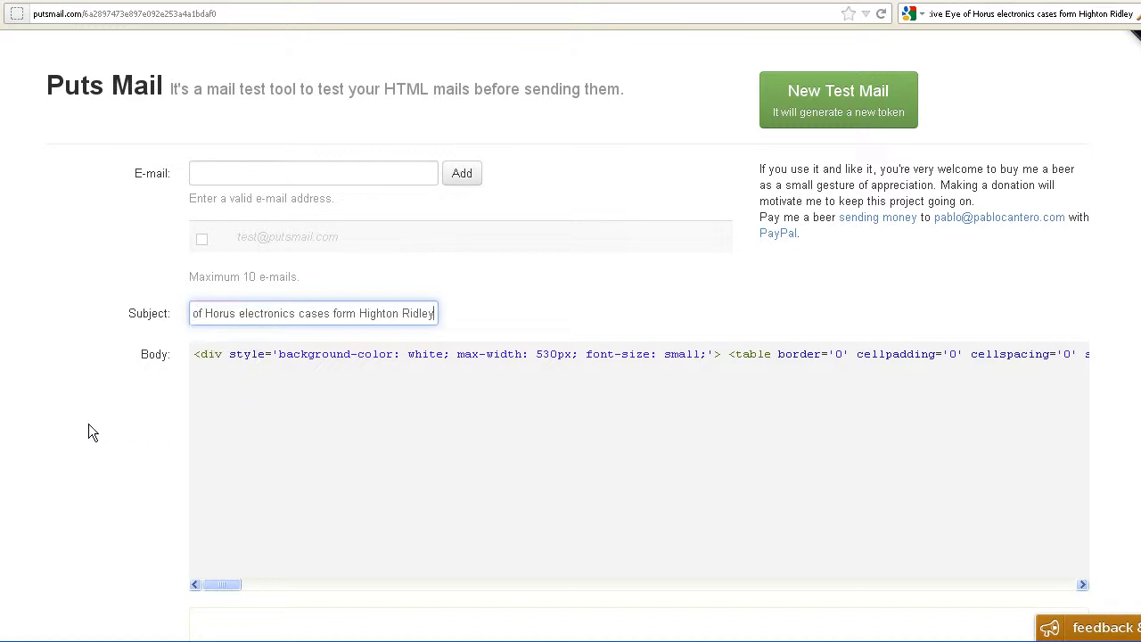
Examine the rendered Zazzlit preview, including the header, description, store link and the full list of products
{"action": "scroll", "coordinate": [633, 416], "scroll_direction": "down", "scroll_amount": 4}
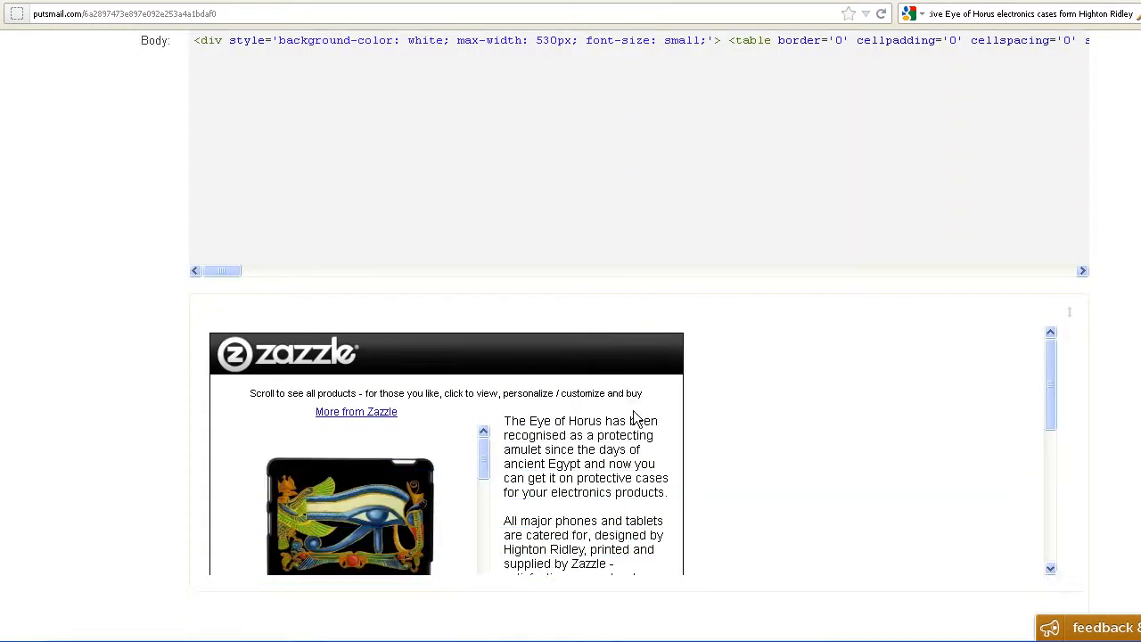
{"action": "scroll", "coordinate": [635, 417], "scroll_direction": "down", "scroll_amount": 2}
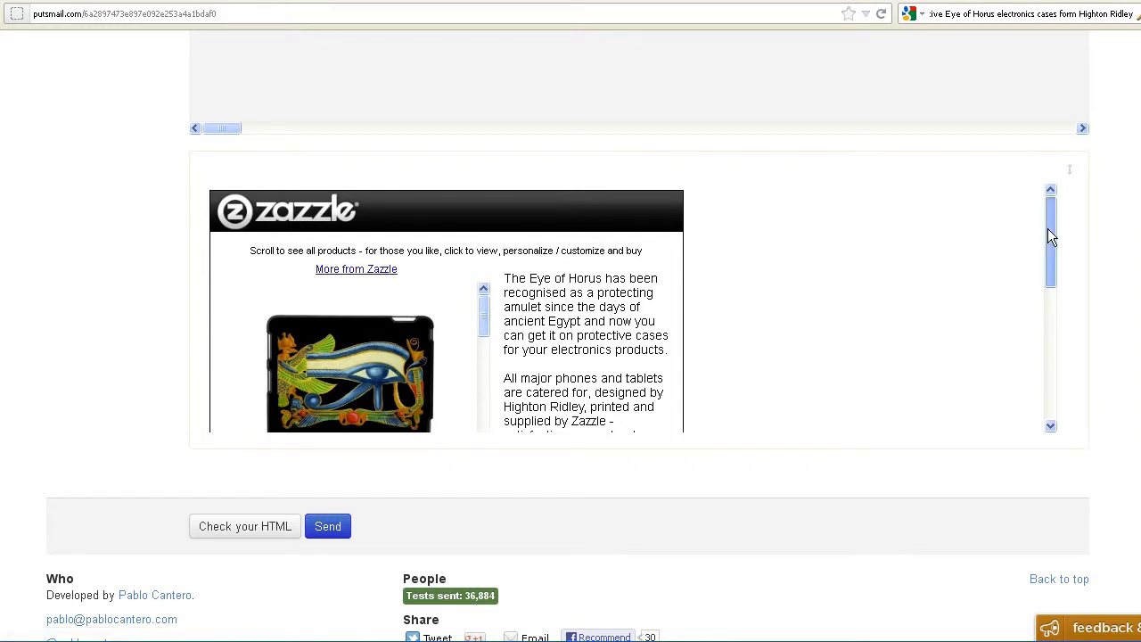
{"action": "left_click_drag", "start_coordinate": [1047, 228], "coordinate": [1039, 277]}
{"action": "scroll", "coordinate": [682, 324], "scroll_direction": "up", "scroll_amount": 3}
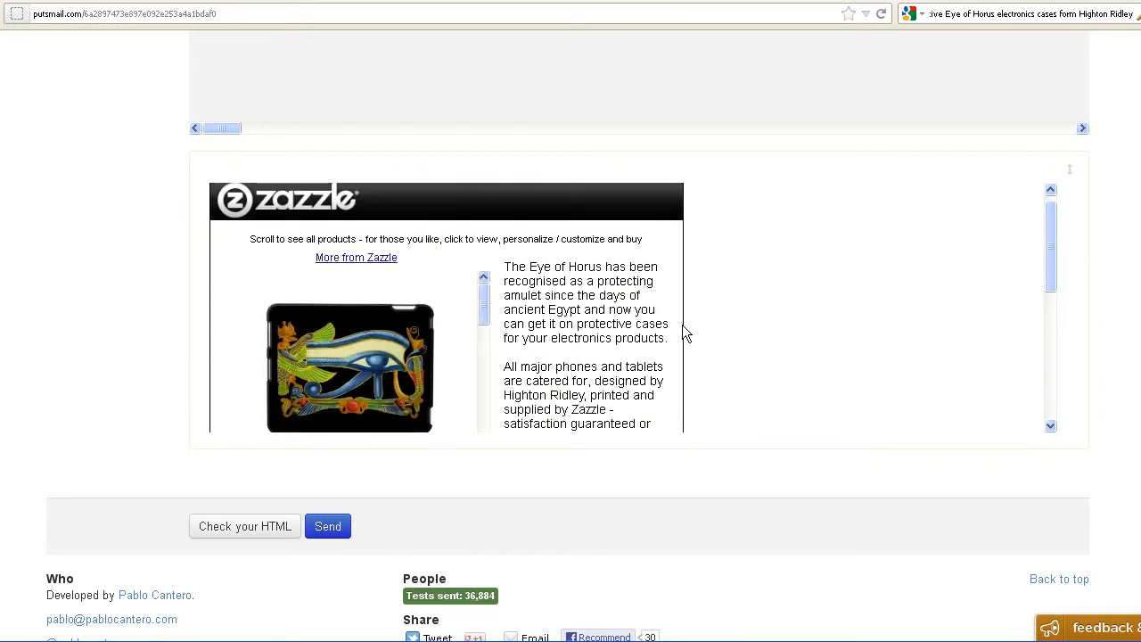
{"action": "left_click_drag", "start_coordinate": [485, 294], "coordinate": [481, 446]}
{"action": "scroll", "coordinate": [496, 426], "scroll_direction": "down", "scroll_amount": 3}
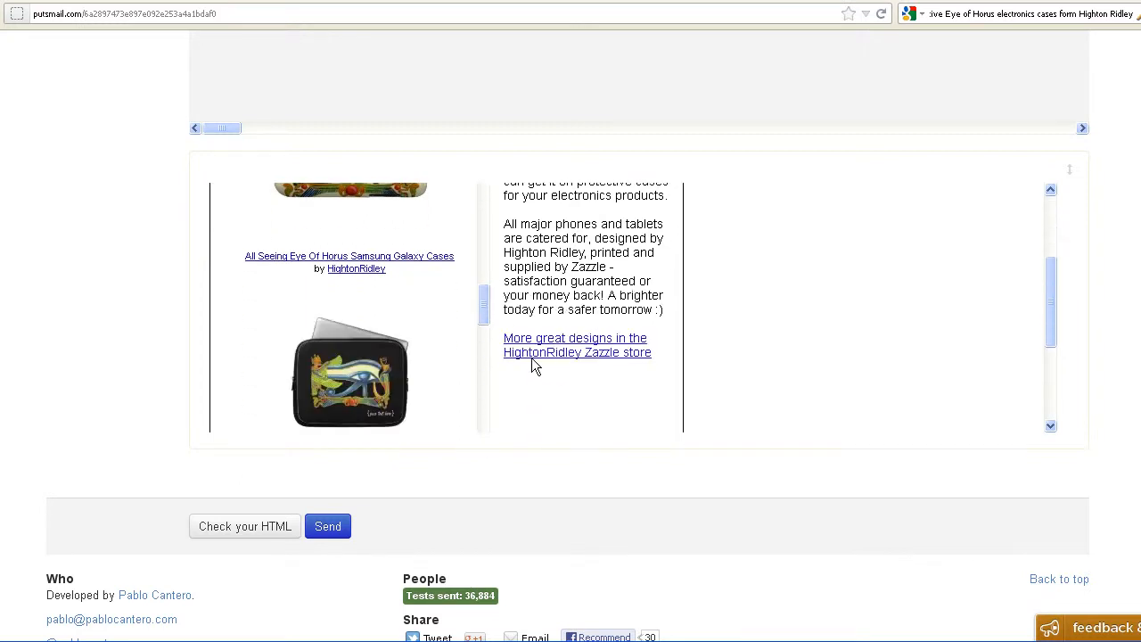
{"action": "left_click_drag", "start_coordinate": [485, 310], "coordinate": [482, 420]}
{"action": "scroll", "coordinate": [531, 400], "scroll_direction": "down", "scroll_amount": 3}
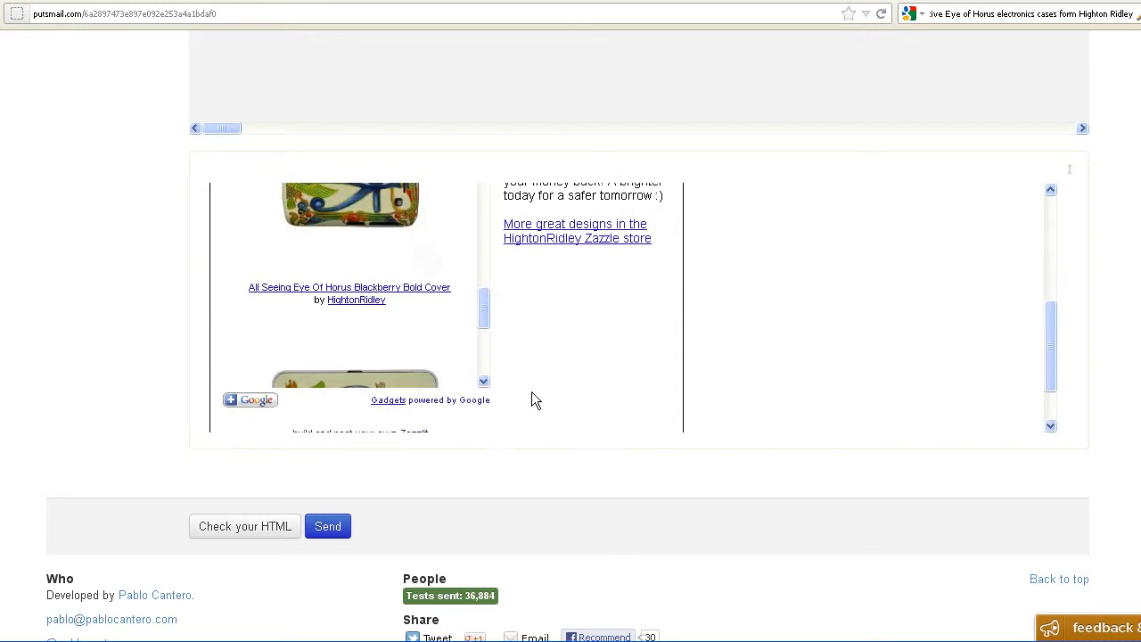
{"action": "left_click_drag", "start_coordinate": [484, 319], "coordinate": [482, 368]}
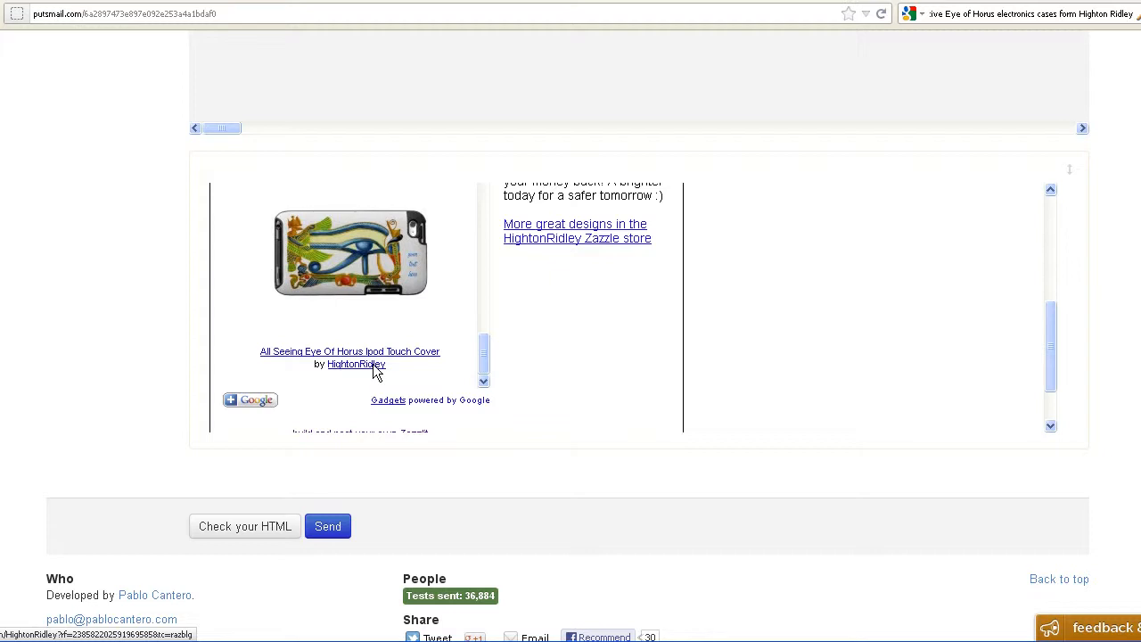
{"action": "scroll", "coordinate": [876, 278], "scroll_direction": "up", "scroll_amount": 5}
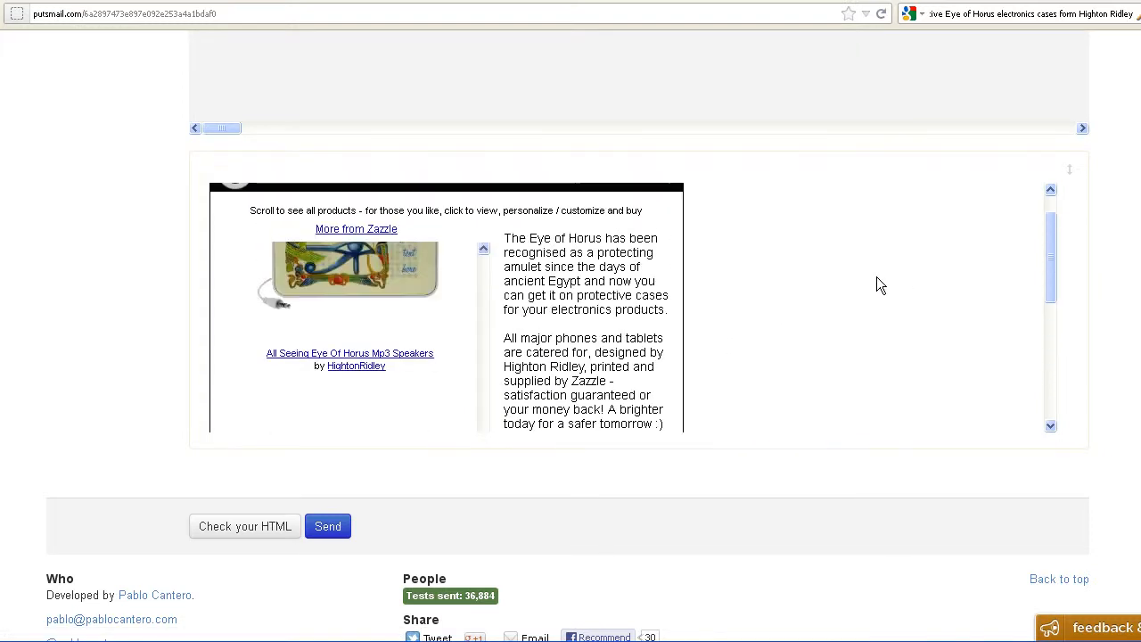
{"action": "scroll", "coordinate": [877, 279], "scroll_direction": "up", "scroll_amount": 1}
{"action": "scroll", "coordinate": [876, 278], "scroll_direction": "up", "scroll_amount": 5}
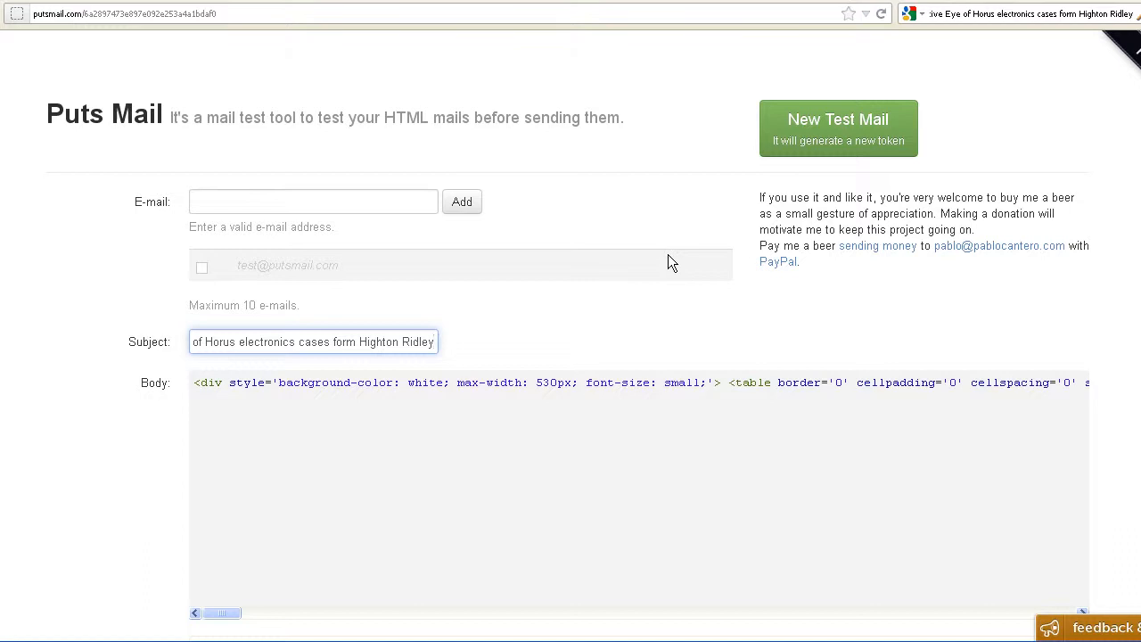
Go to the recipient e-mail field and send the finished Zazzlit mail
{"action": "scroll", "coordinate": [668, 256], "scroll_direction": "down", "scroll_amount": 3}
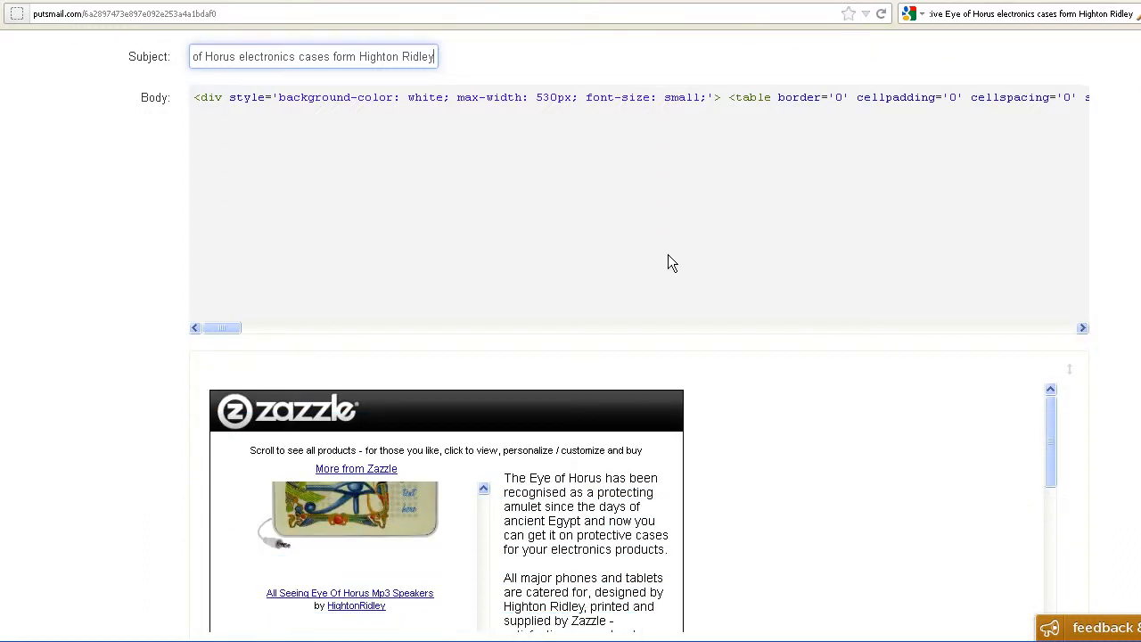
{"action": "scroll", "coordinate": [432, 169], "scroll_direction": "up", "scroll_amount": 2}
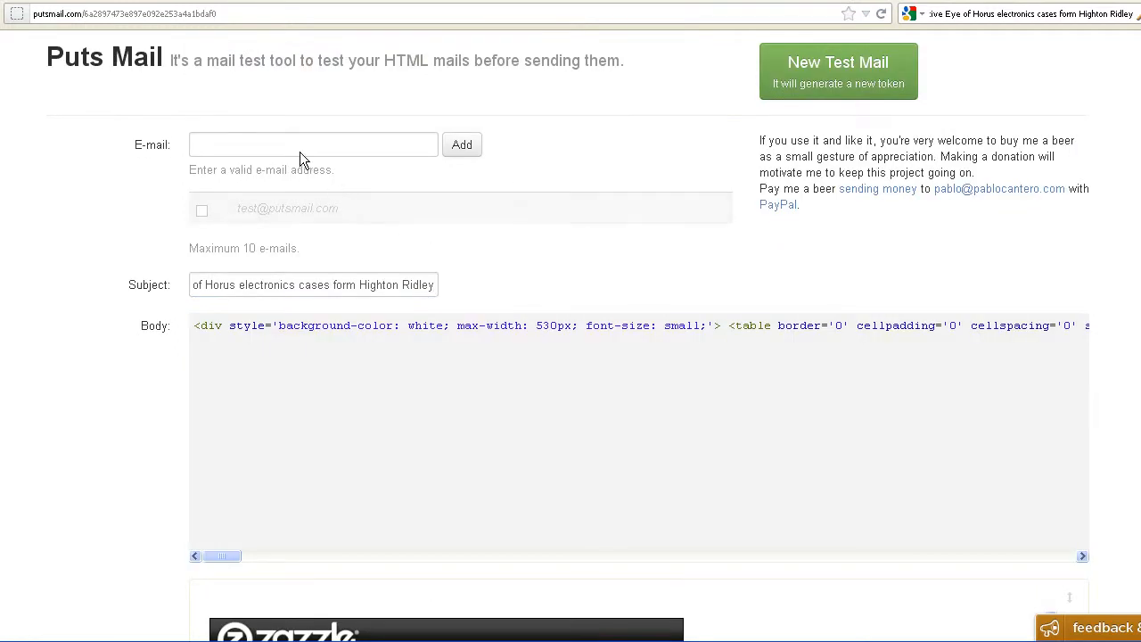
{"action": "left_click", "coordinate": [271, 144]}
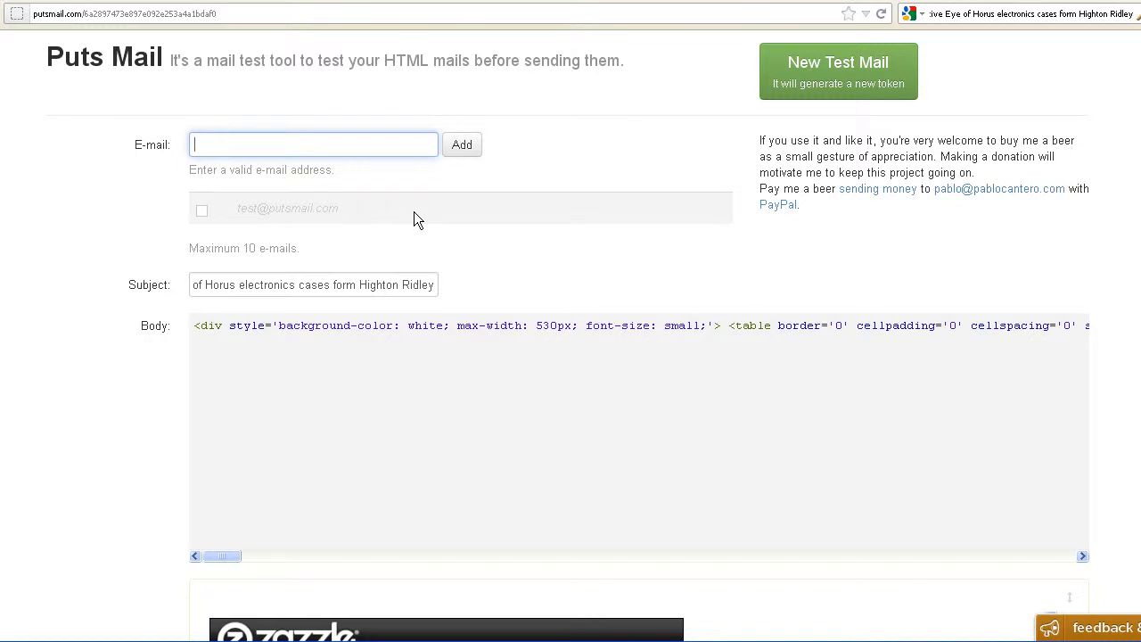
{"action": "scroll", "coordinate": [414, 214], "scroll_direction": "down", "scroll_amount": 3}
{"action": "scroll", "coordinate": [413, 220], "scroll_direction": "down", "scroll_amount": 1}
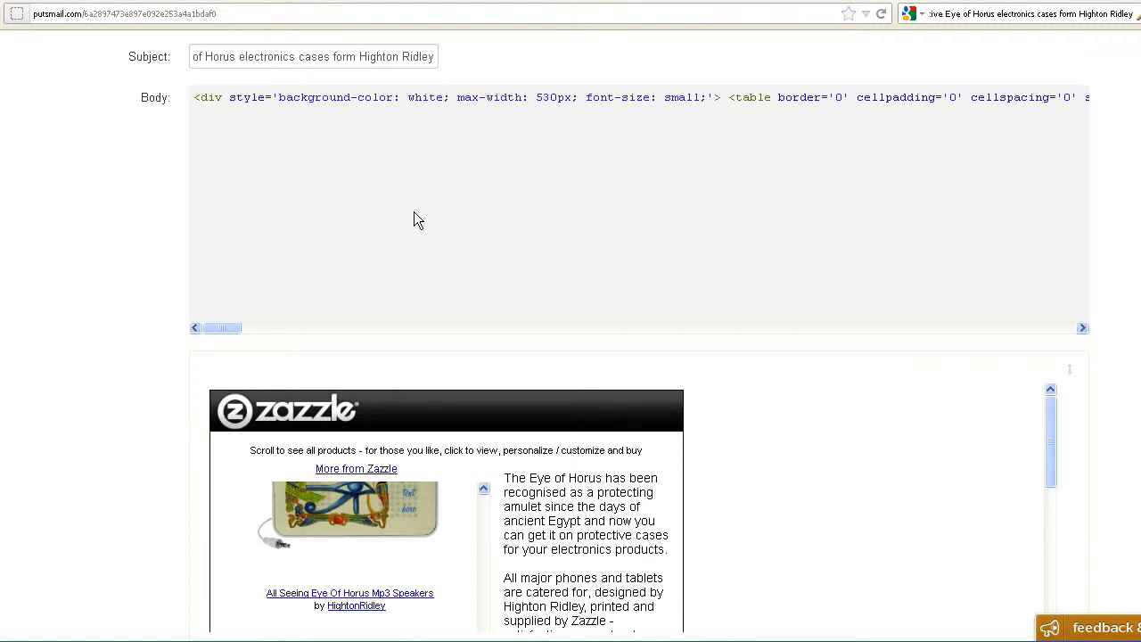
{"action": "scroll", "coordinate": [413, 220], "scroll_direction": "up", "scroll_amount": 1}
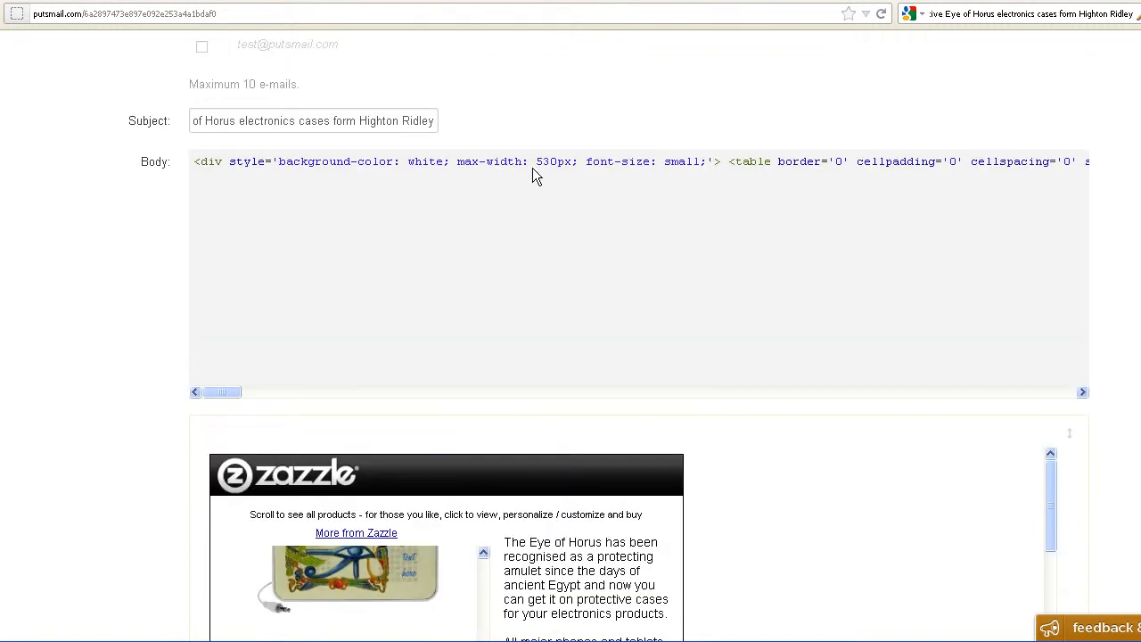
{"action": "scroll", "coordinate": [568, 181], "scroll_direction": "down", "scroll_amount": 4}
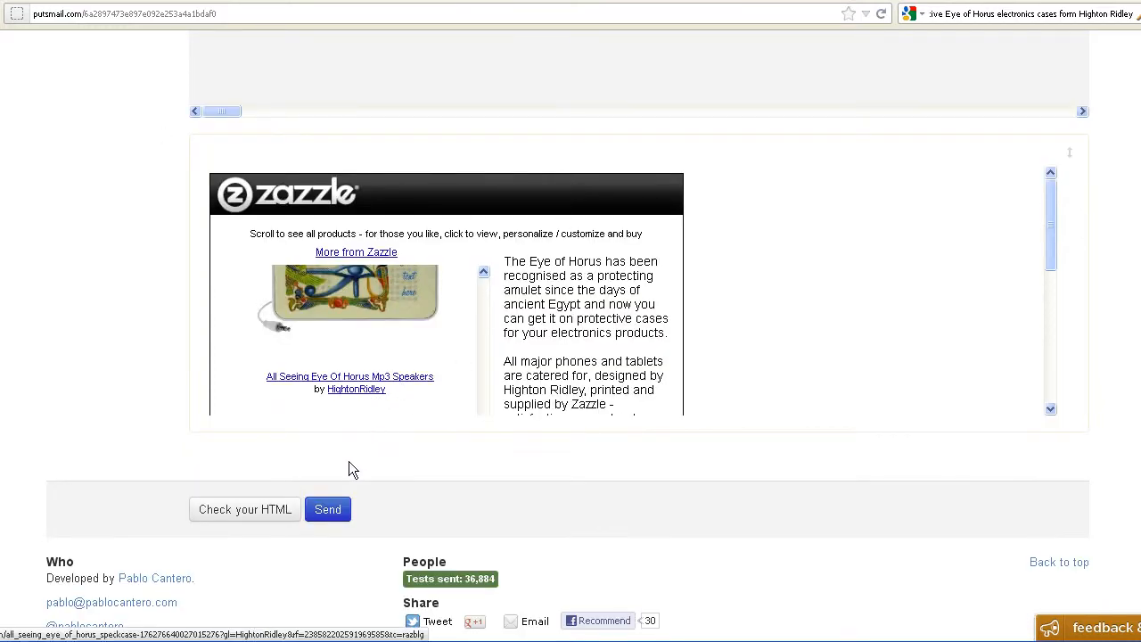
{"action": "left_click", "coordinate": [330, 511]}
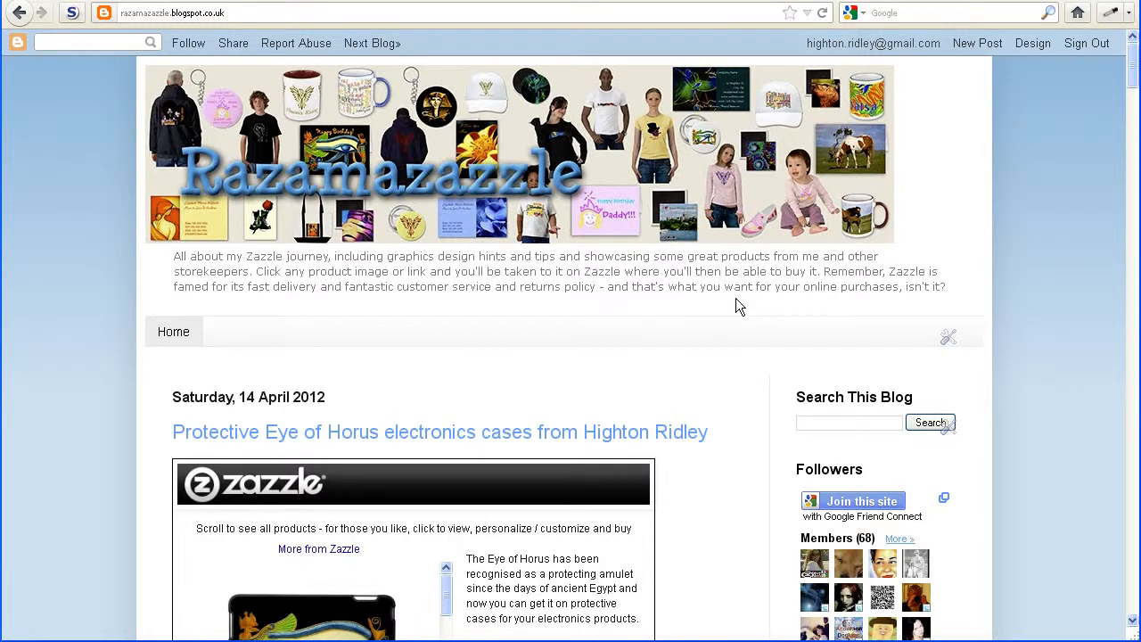
Examine the published Eye of Horus post on the Razamazazzle blog, checking its title, product list, description and footer links
{"action": "scroll", "coordinate": [735, 306], "scroll_direction": "down", "scroll_amount": 5}
{"action": "scroll", "coordinate": [736, 306], "scroll_direction": "down", "scroll_amount": 4}
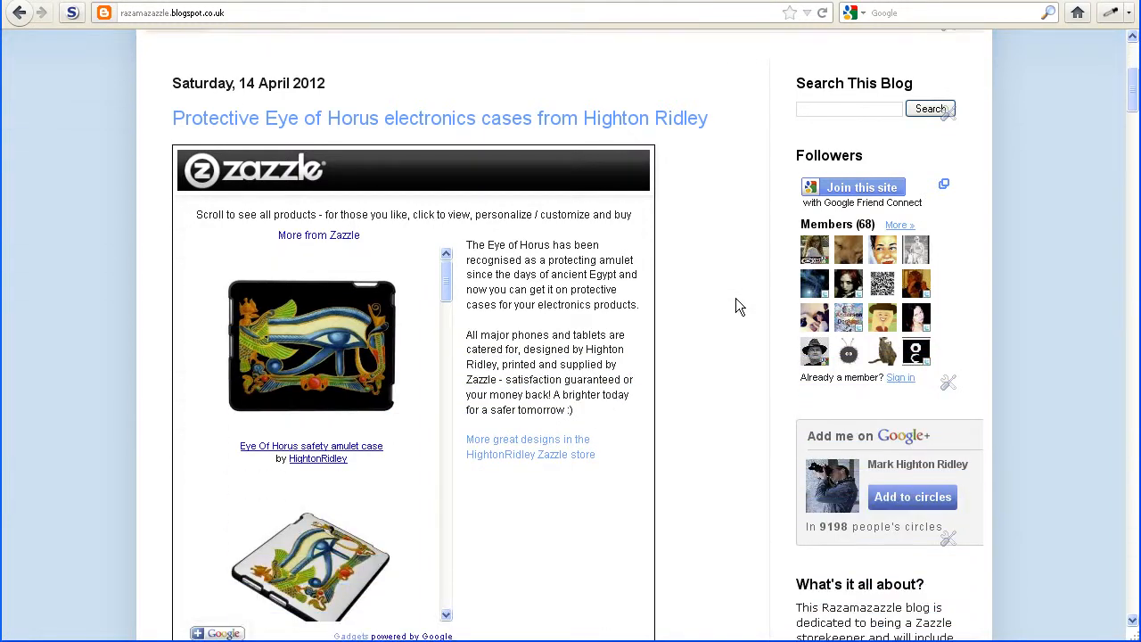
{"action": "scroll", "coordinate": [736, 306], "scroll_direction": "up", "scroll_amount": 1}
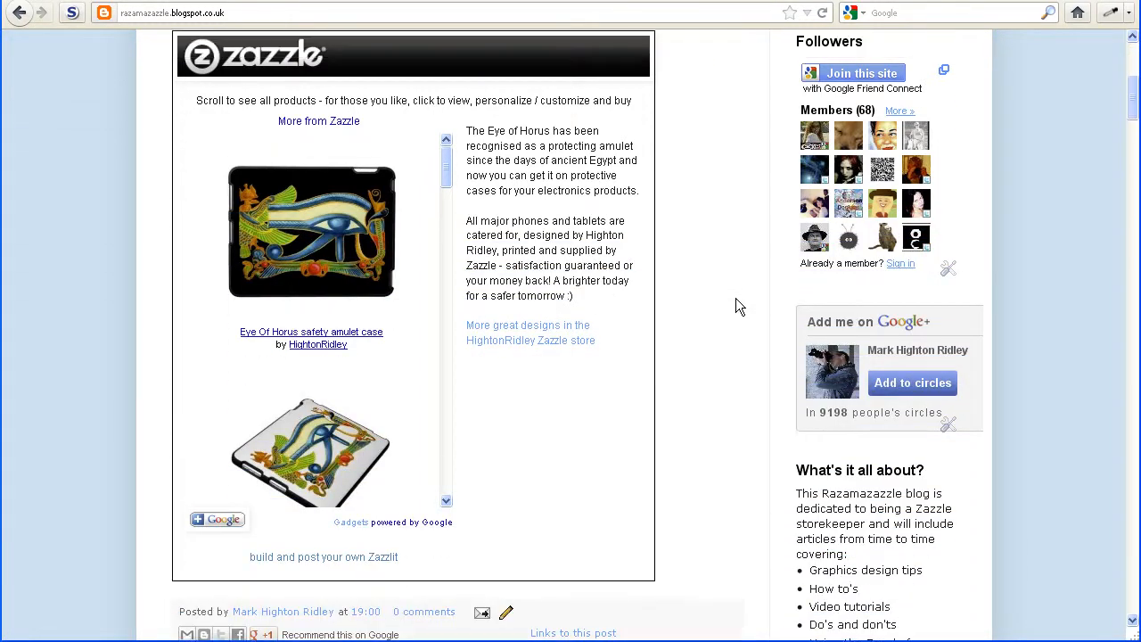
{"action": "mouse_move", "coordinate": [447, 169]}
{"action": "left_mouse_down"}
{"action": "mouse_move", "coordinate": [442, 486]}
{"action": "mouse_move", "coordinate": [448, 166]}
{"action": "left_mouse_up"}
{"action": "scroll", "coordinate": [685, 193], "scroll_direction": "up", "scroll_amount": 2}
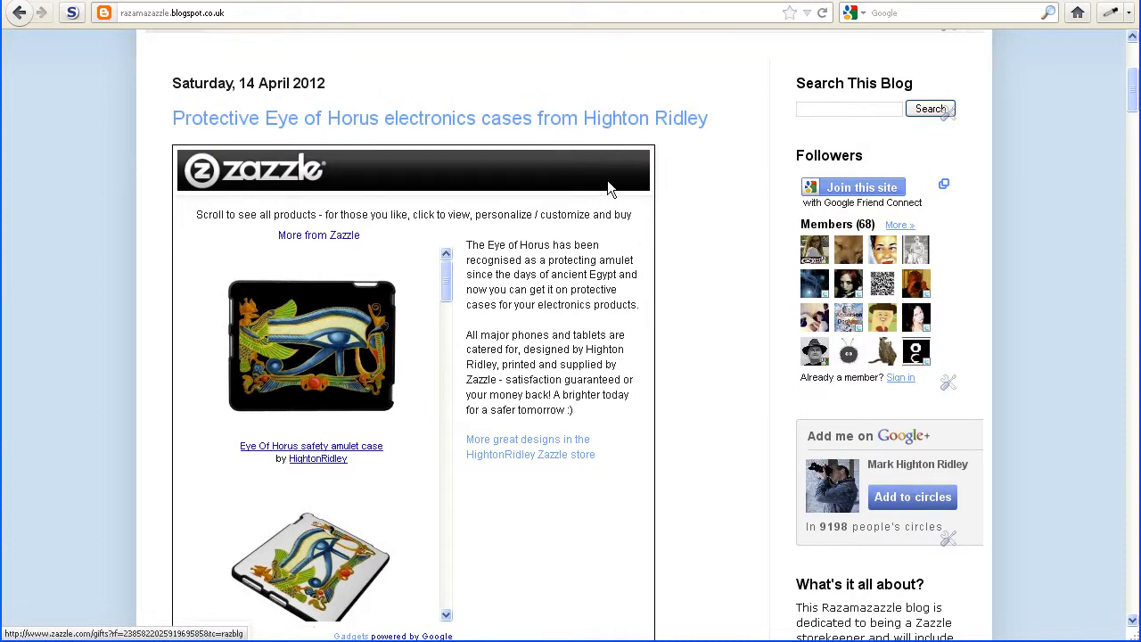
{"action": "scroll", "coordinate": [684, 239], "scroll_direction": "down", "scroll_amount": 5}
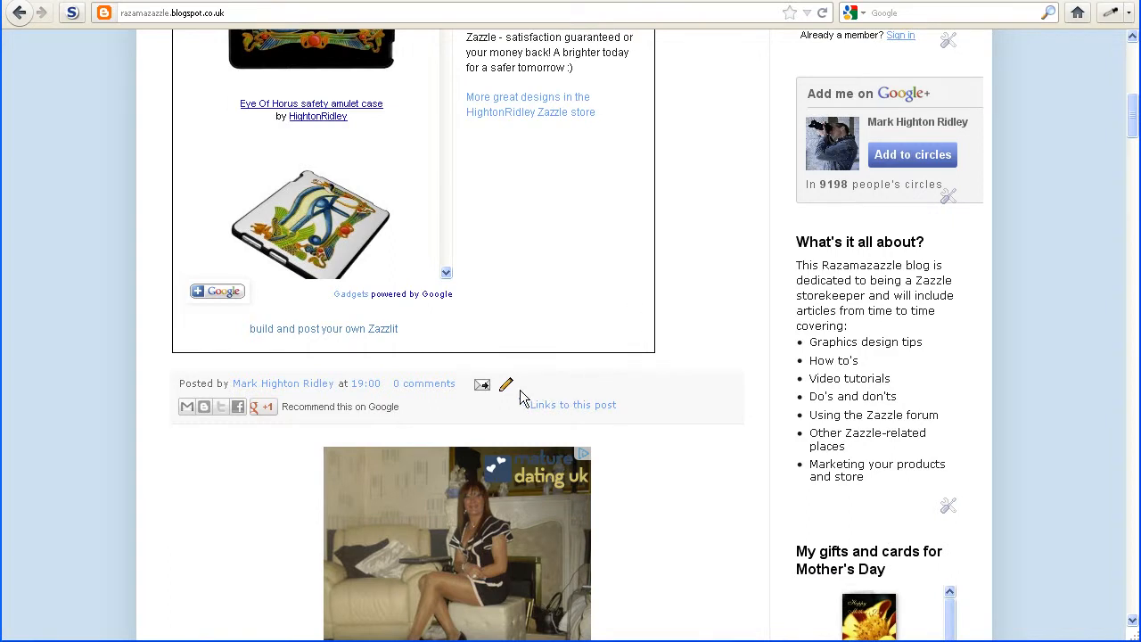
{"action": "scroll", "coordinate": [504, 396], "scroll_direction": "up", "scroll_amount": 2}
{"action": "scroll", "coordinate": [507, 459], "scroll_direction": "up", "scroll_amount": 2}
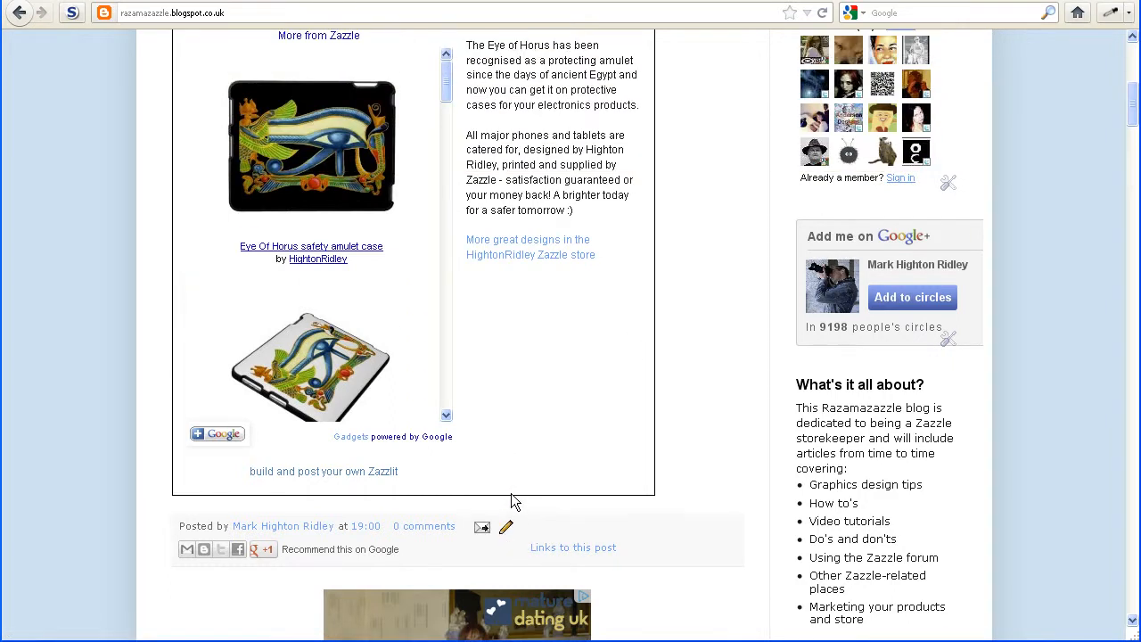
{"action": "scroll", "coordinate": [535, 535], "scroll_direction": "up", "scroll_amount": 1}
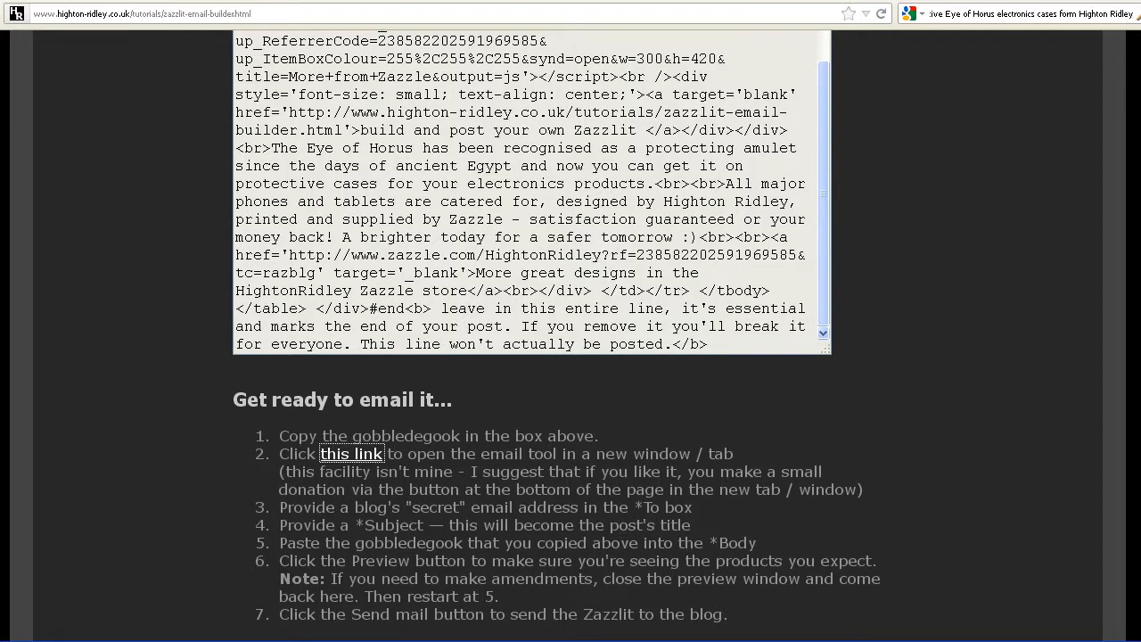
Review the Zazzlit builder form's entries, from the store name and link text to the tag filter, tracker code and post description
{"action": "scroll", "coordinate": [877, 473], "scroll_direction": "up", "scroll_amount": 12}
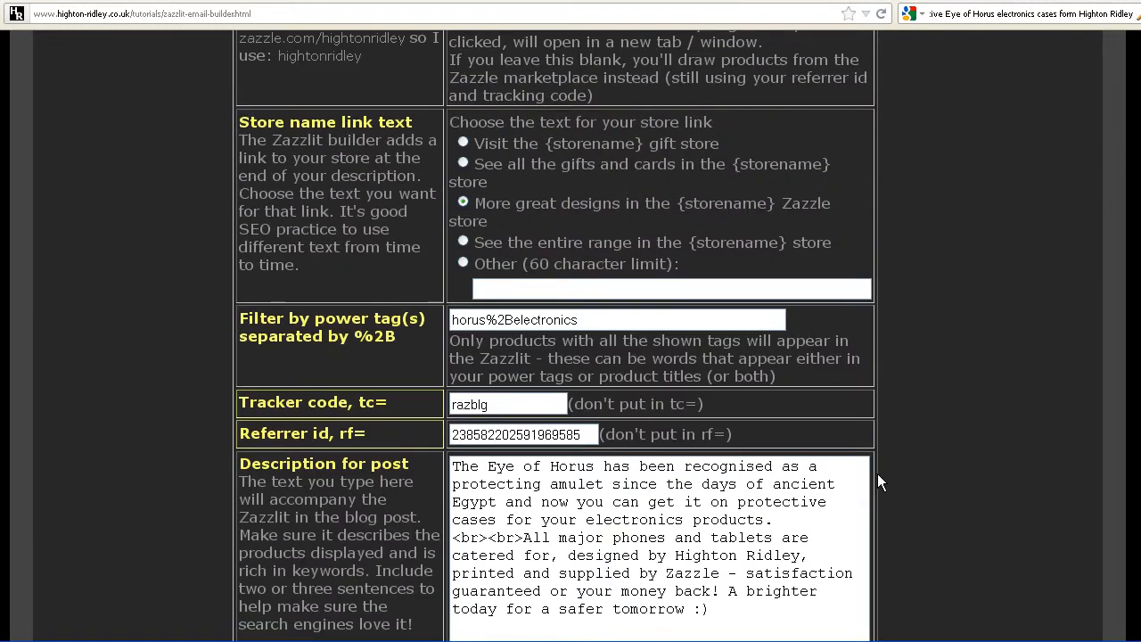
{"action": "scroll", "coordinate": [878, 473], "scroll_direction": "up", "scroll_amount": 3}
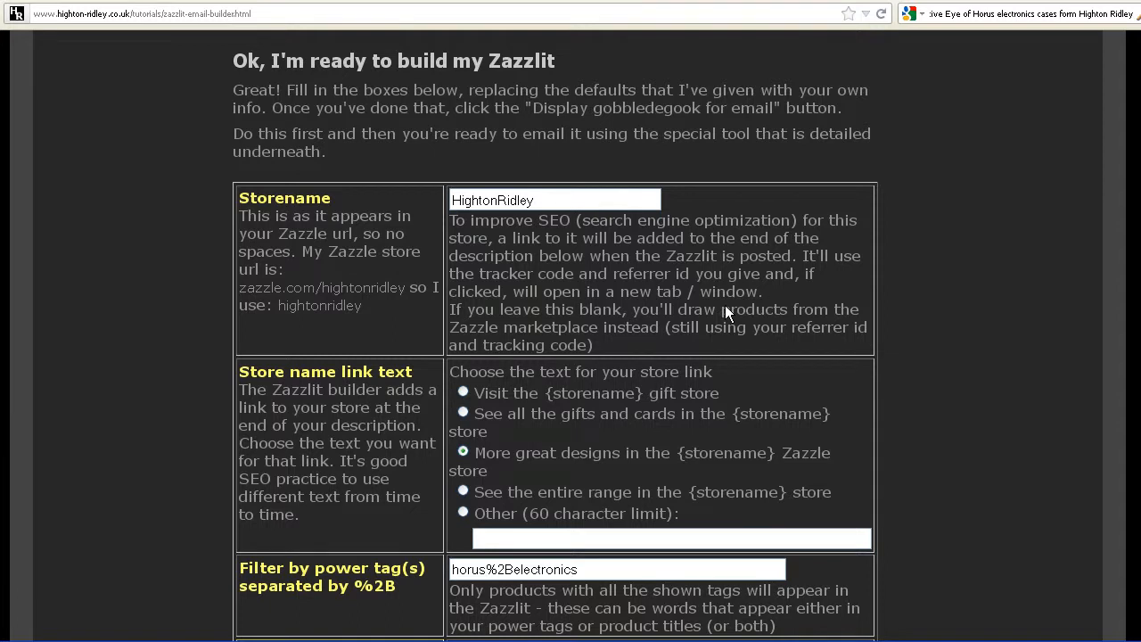
{"action": "scroll", "coordinate": [725, 304], "scroll_direction": "down", "scroll_amount": 2}
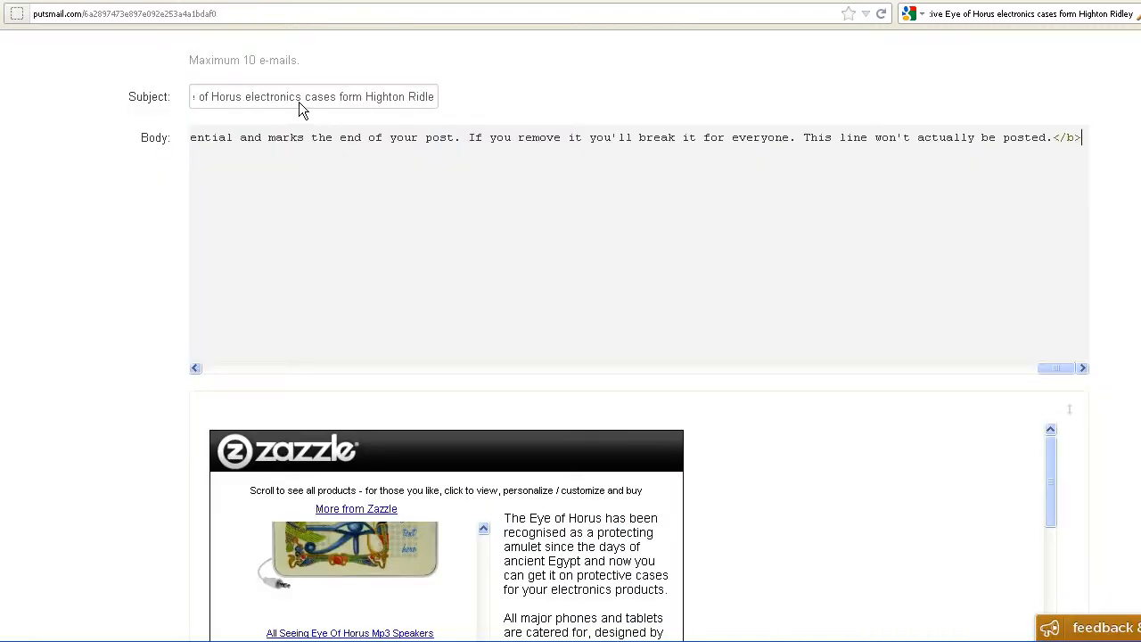
Recheck the Puts Mail draft, highlighting the word "form" in the subject and examining the preview's product list, description and end-of-post line
{"action": "left_click_drag", "start_coordinate": [361, 98], "coordinate": [349, 94]}
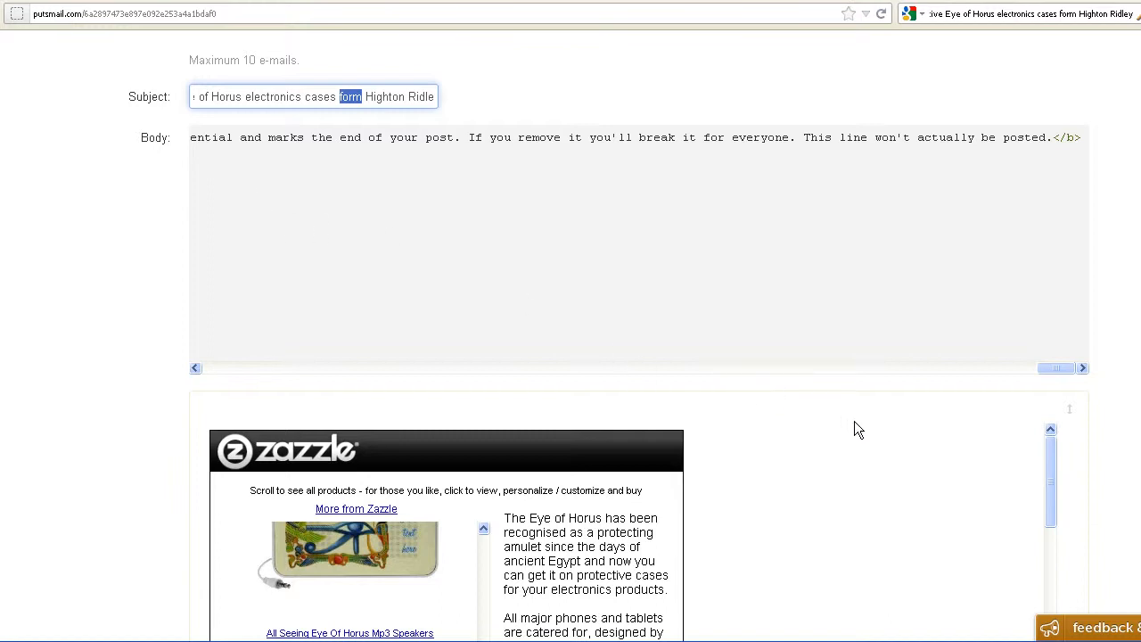
{"action": "scroll", "coordinate": [854, 430], "scroll_direction": "down", "scroll_amount": 5}
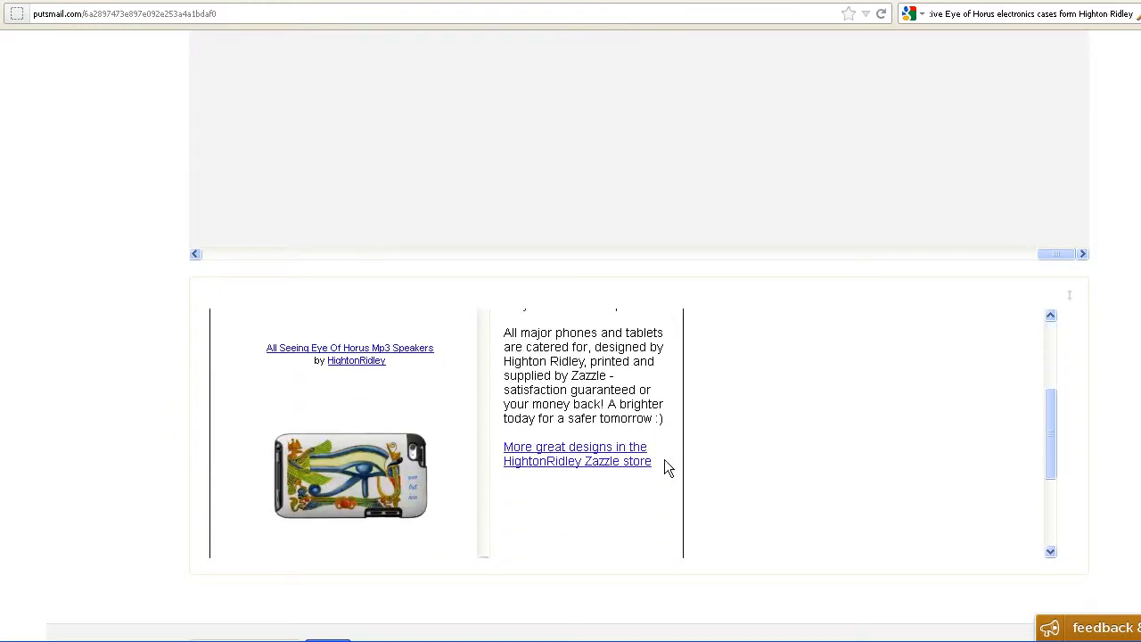
{"action": "left_click", "coordinate": [482, 480]}
{"action": "left_click", "coordinate": [482, 479]}
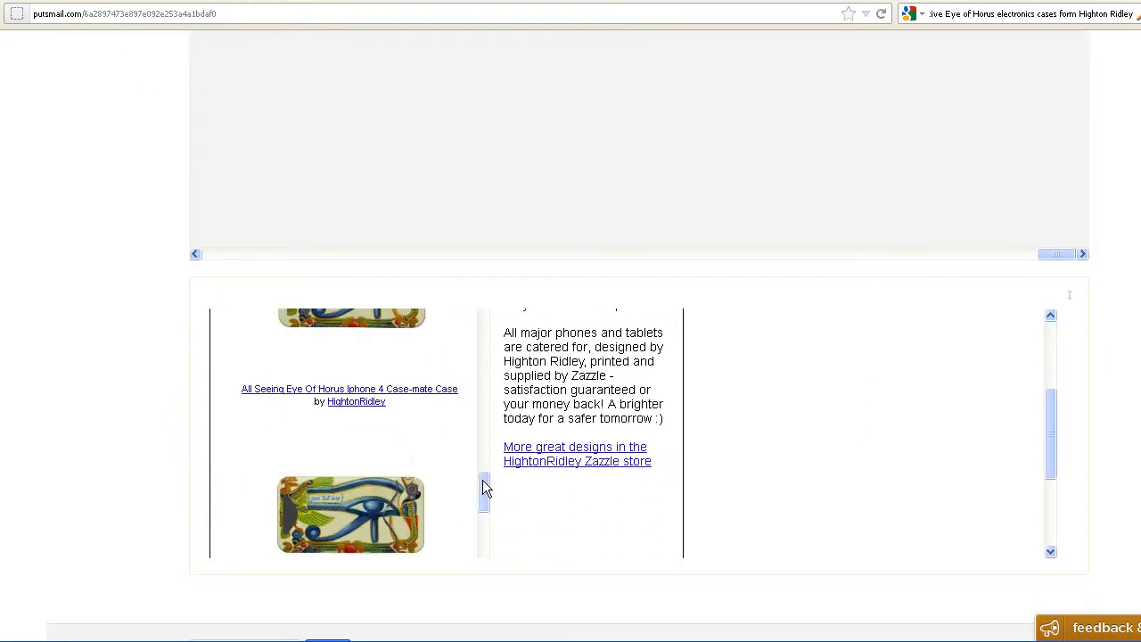
{"action": "left_click_drag", "start_coordinate": [482, 480], "coordinate": [487, 225]}
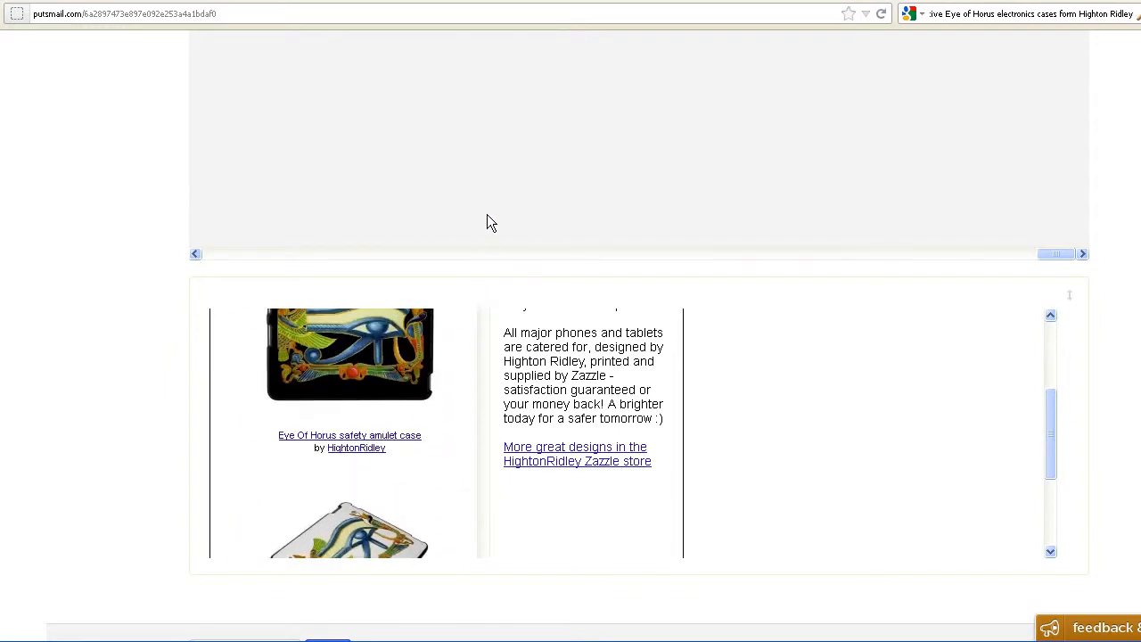
{"action": "scroll", "coordinate": [821, 396], "scroll_direction": "up", "scroll_amount": 2}
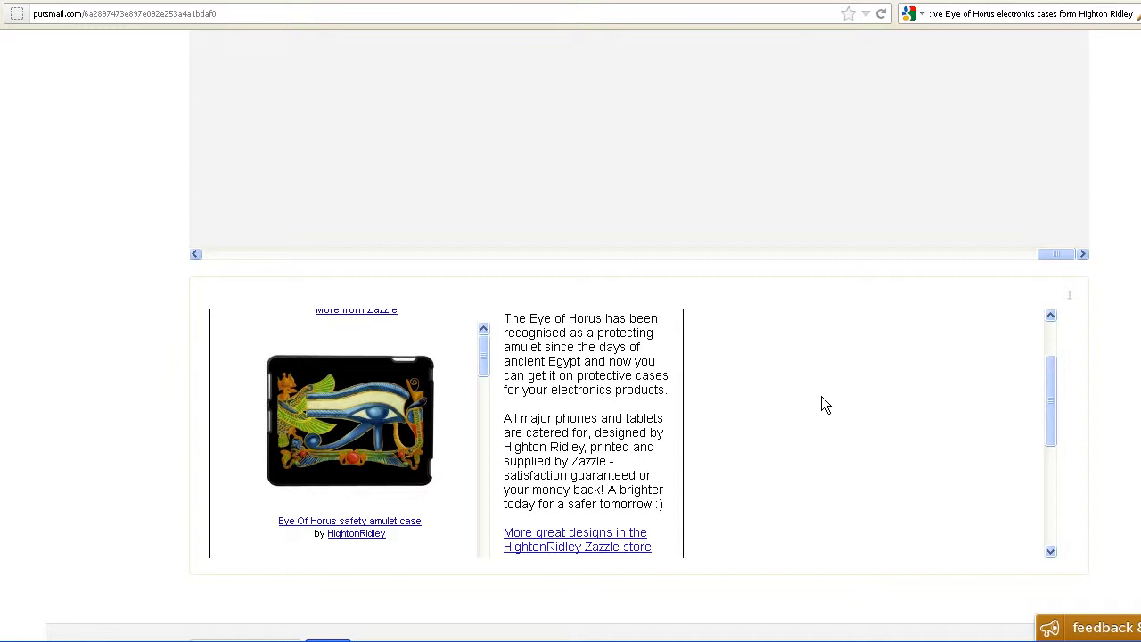
{"action": "scroll", "coordinate": [820, 396], "scroll_direction": "down", "scroll_amount": 5}
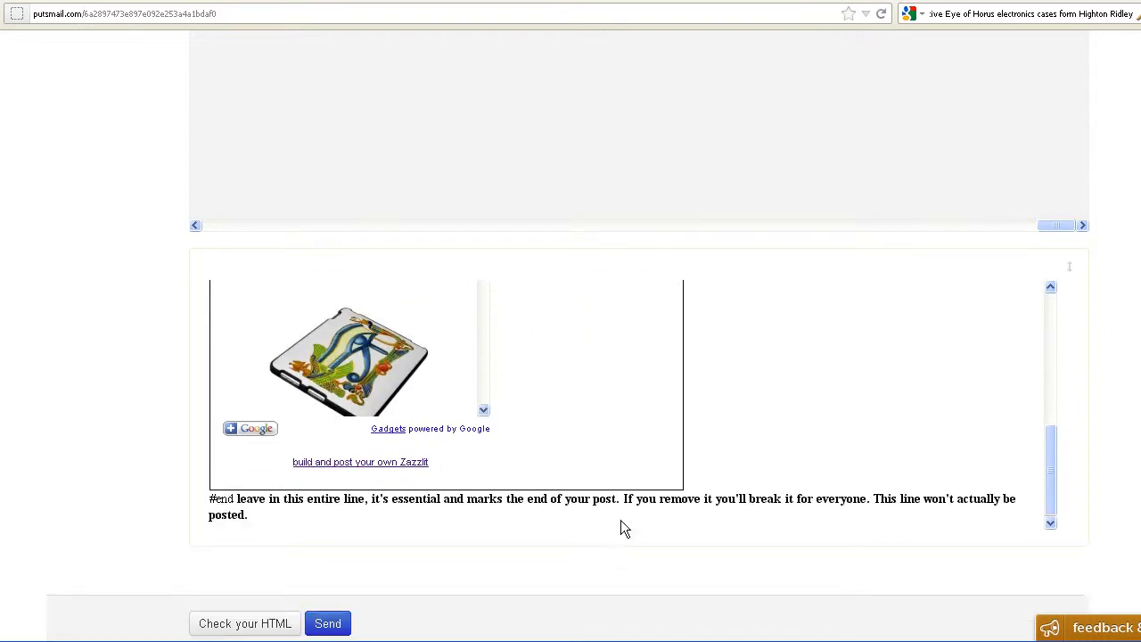
{"action": "scroll", "coordinate": [620, 529], "scroll_direction": "down", "scroll_amount": 2}
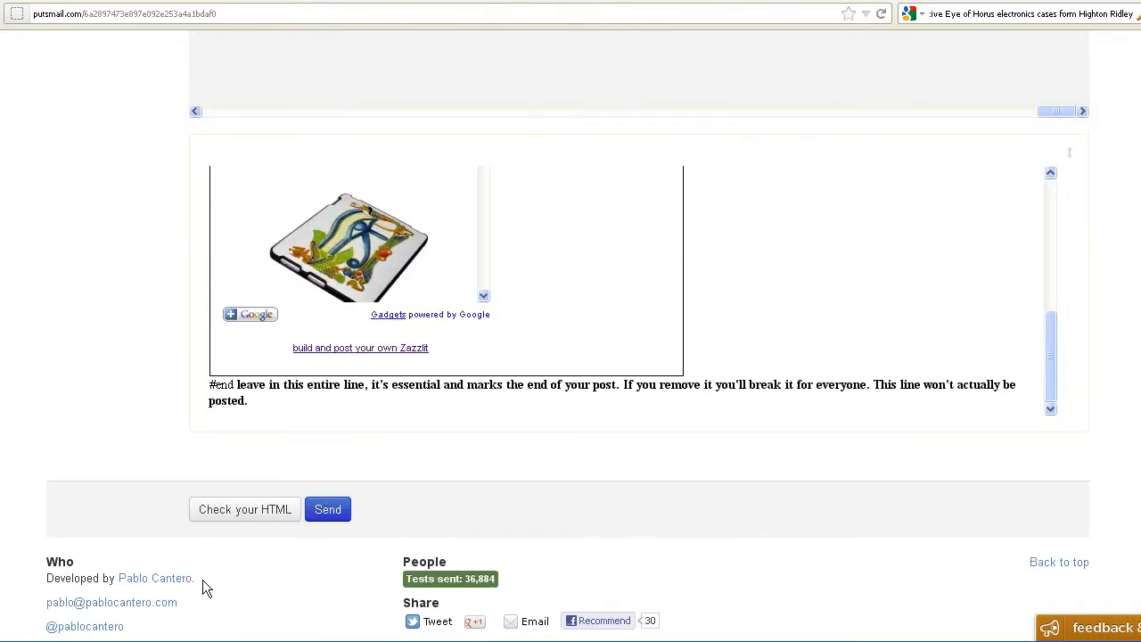